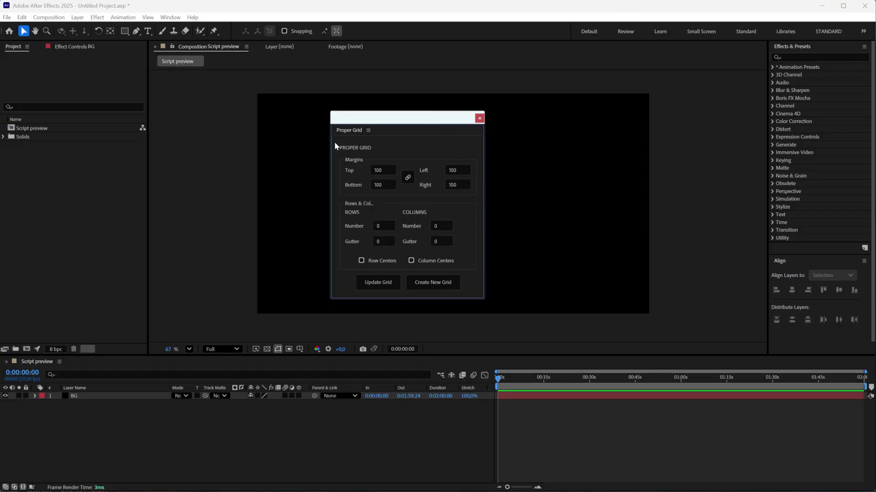
- Dock and enlarge Proper Grid, then create a 2-row, 3-column grid with 50 px gutters
{"action": "left_click_drag", "start_coordinate": [350, 130], "coordinate": [105, 335]}
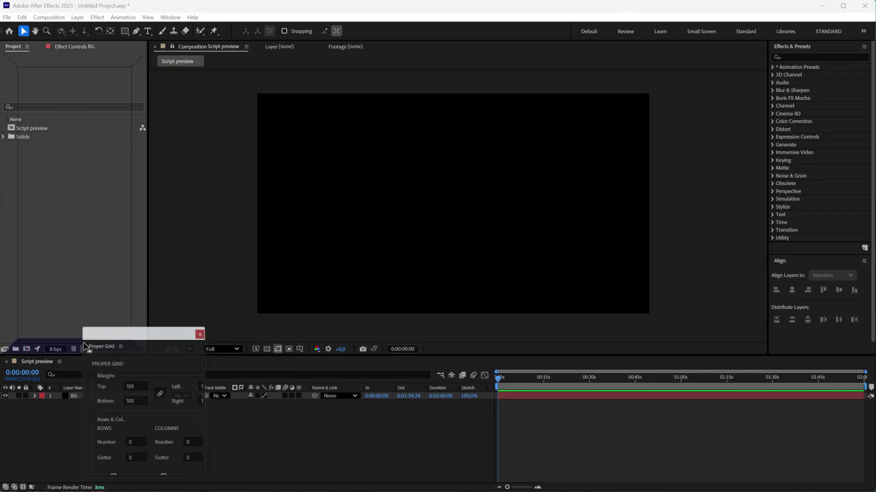
{"action": "left_click_drag", "start_coordinate": [116, 196], "coordinate": [109, 180]}
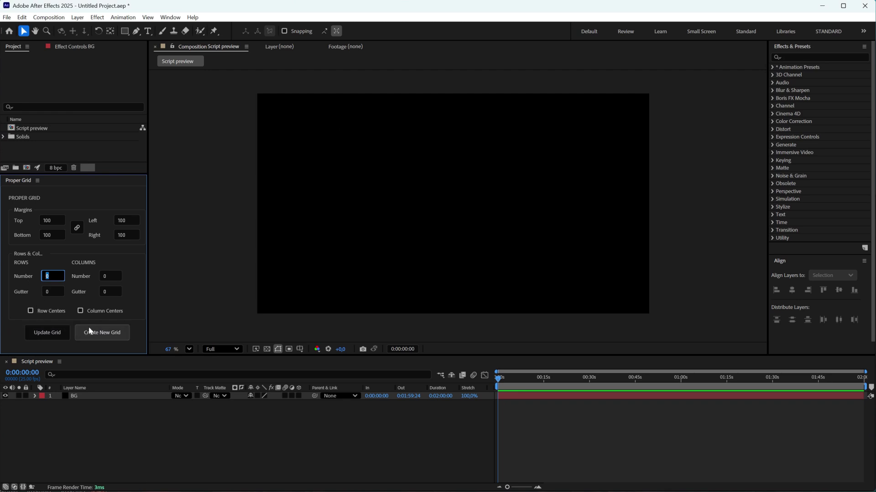
{"action": "type", "text": "2"}
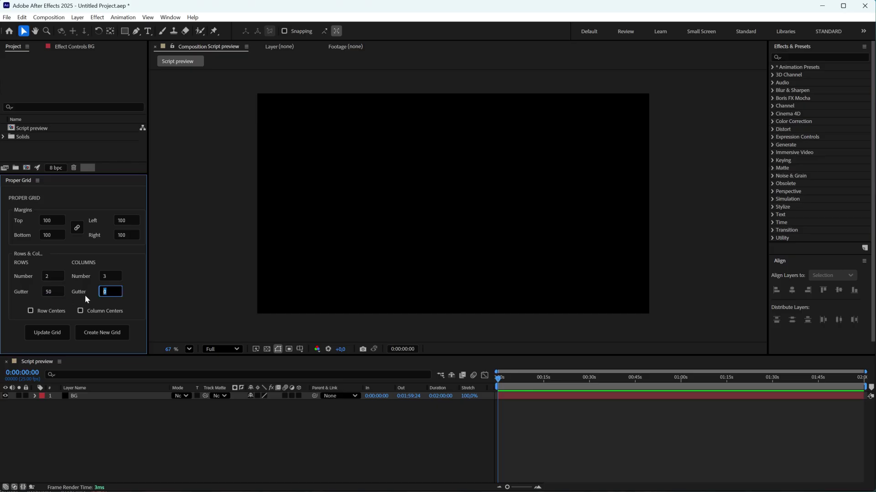
{"action": "left_click", "coordinate": [93, 332]}
{"action": "left_click", "coordinate": [53, 274]}
{"action": "type", "text": "4"}
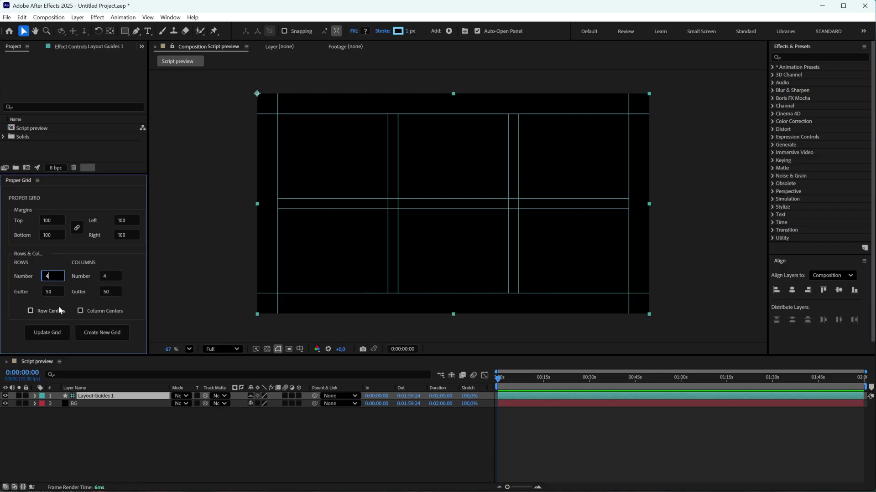
- Update the grid at 4×4, then apply 300 px left and right margins
{"action": "left_click", "coordinate": [54, 331]}
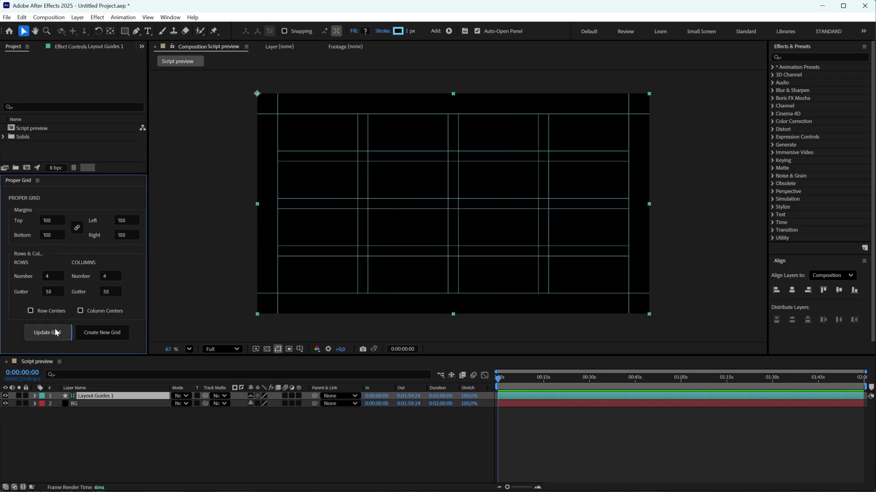
{"action": "double_click", "coordinate": [125, 221]}
{"action": "type", "text": "300"}
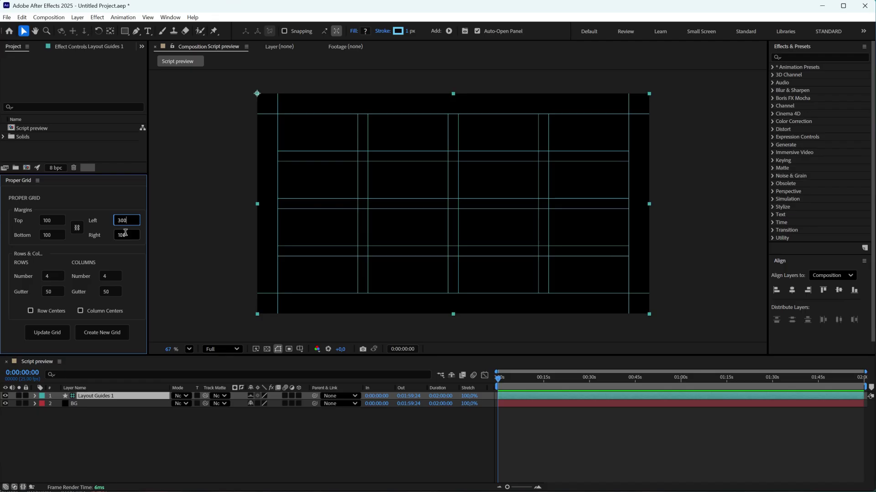
{"action": "double_click", "coordinate": [126, 233]}
{"action": "type", "text": "3"}
{"action": "left_click", "coordinate": [55, 333]}
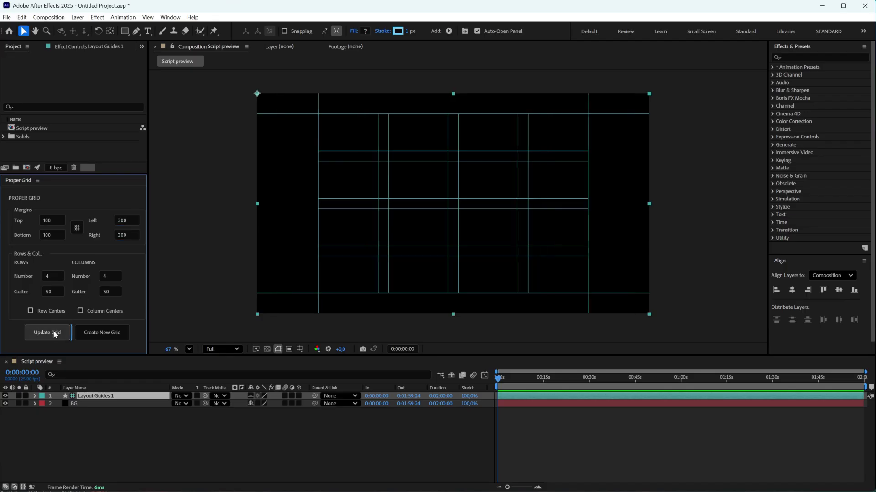
- Redraw the grid as one row of three columns with 100 px gutter and column centres
{"action": "double_click", "coordinate": [60, 276]}
{"action": "type", "text": "1"}
{"action": "key", "text": "Tab"}
{"action": "type", "text": "2"}
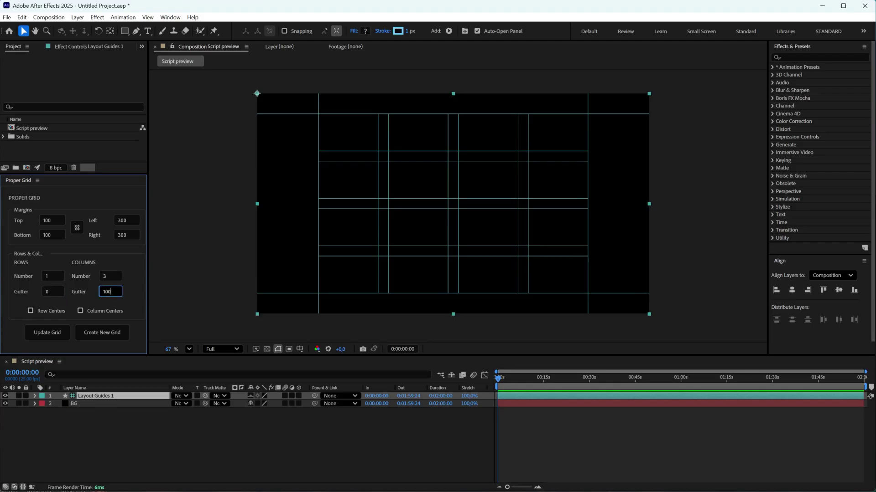
{"action": "left_click", "coordinate": [53, 332]}
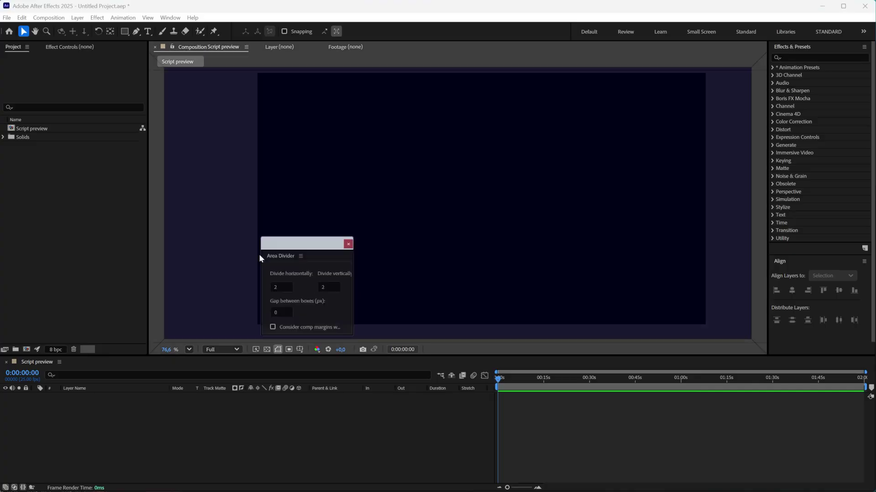
- Dock Area Divider and test a 4×2 division, then delete the eight boxes
{"action": "left_click_drag", "start_coordinate": [208, 287], "coordinate": [102, 350]}
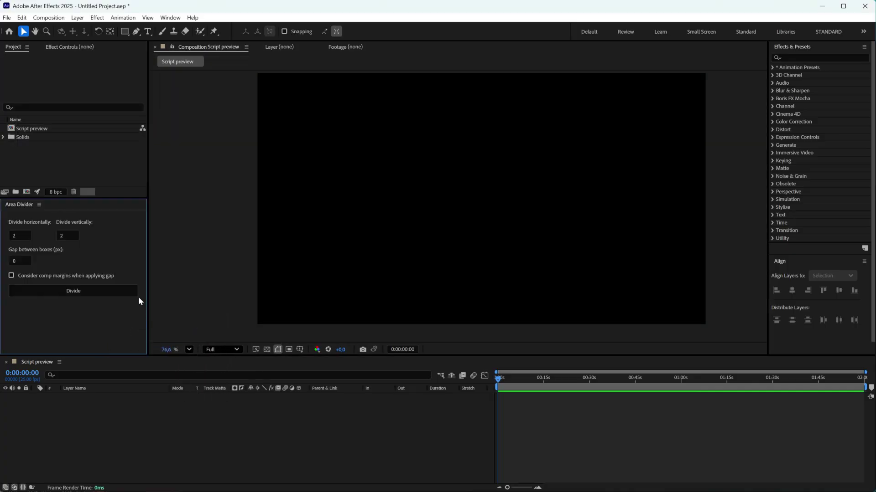
{"action": "left_click", "coordinate": [15, 234]}
{"action": "type", "text": "4"}
{"action": "left_click", "coordinate": [51, 290]}
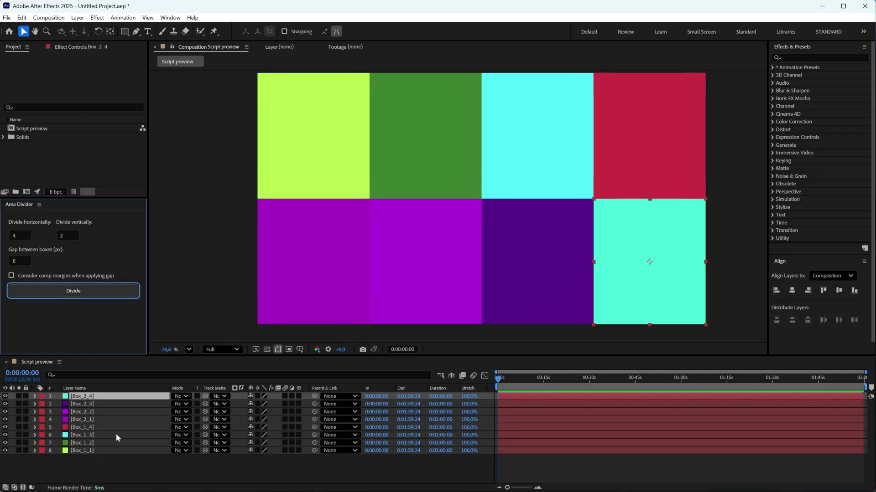
{"action": "key", "text": "ctrl+a"}
{"action": "key", "text": "Delete"}
- Test a 6×12 box division and delete the resulting Box layers
{"action": "left_click", "coordinate": [16, 236]}
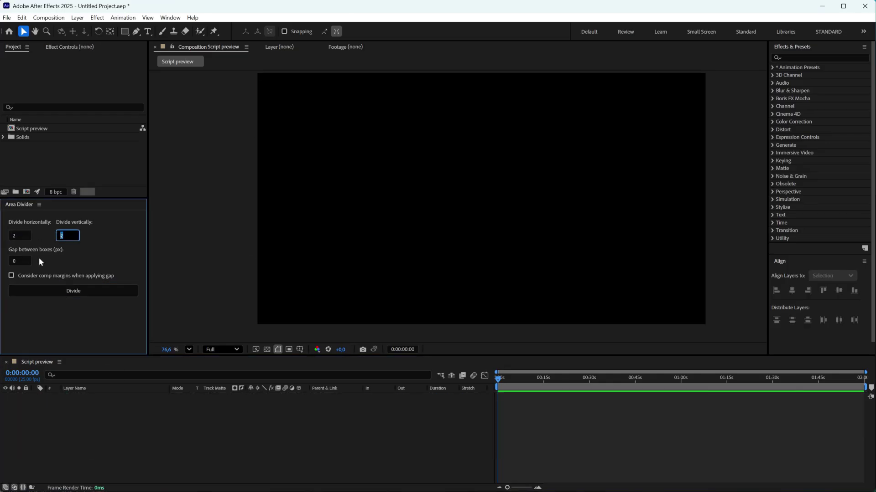
{"action": "type", "text": "4"}
{"action": "left_click", "coordinate": [41, 288]}
{"action": "key", "text": "ctrl+a"}
{"action": "key", "text": "Delete"}
{"action": "left_click", "coordinate": [9, 238]}
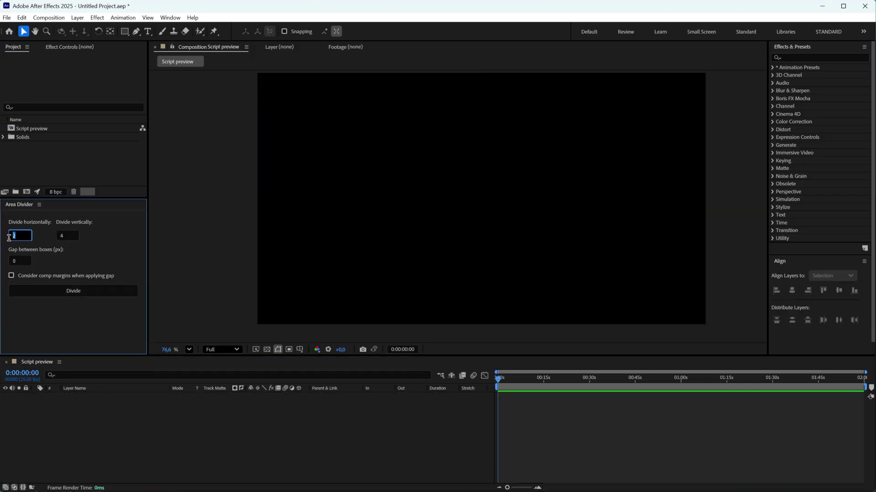
{"action": "left_click", "coordinate": [34, 293]}
{"action": "scroll", "coordinate": [91, 434], "scroll_direction": "down", "scroll_amount": 3}
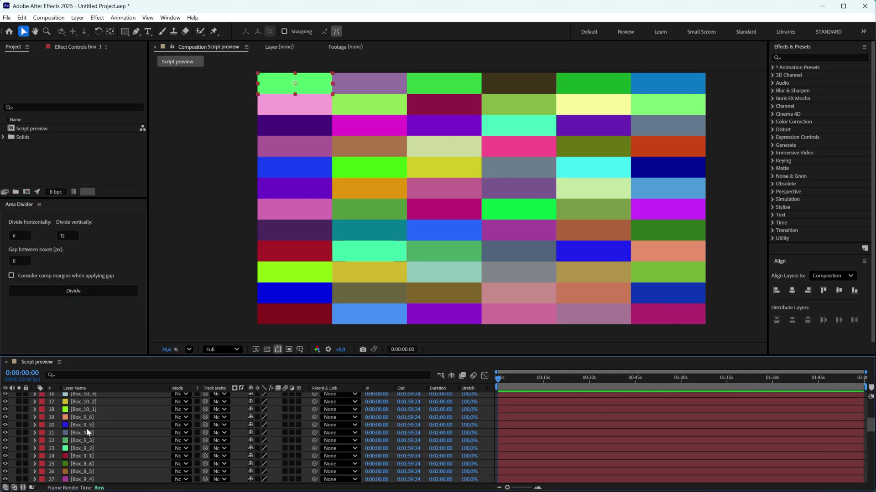
{"action": "key", "text": "ctrl+a"}
{"action": "key", "text": "Delete"}
- Divide into four boxes with 50 px gaps, then redo without comp-edge margins
{"action": "double_click", "coordinate": [24, 236]}
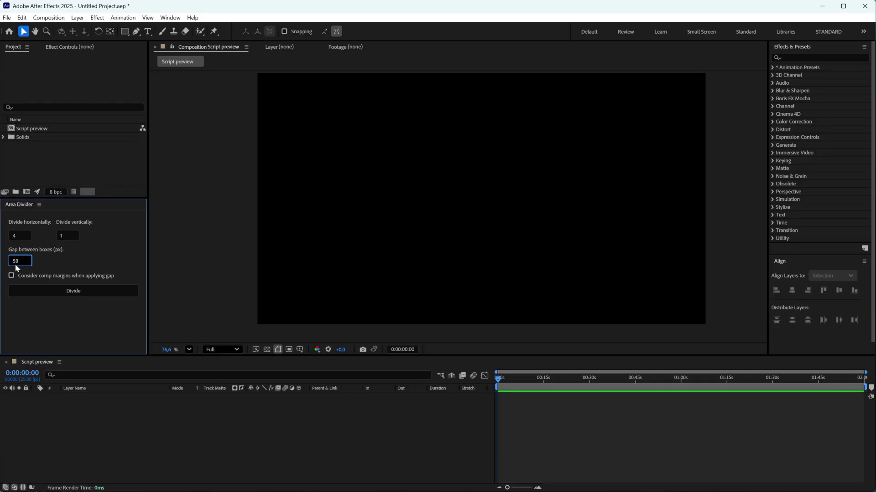
{"action": "left_click", "coordinate": [32, 290]}
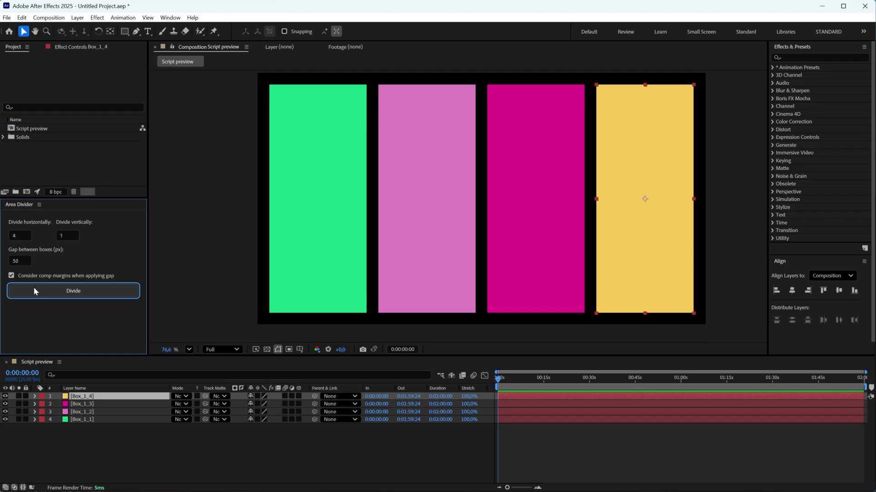
{"action": "left_click", "coordinate": [95, 377]}
{"action": "key", "text": "ctrl+a"}
{"action": "key", "text": "Delete"}
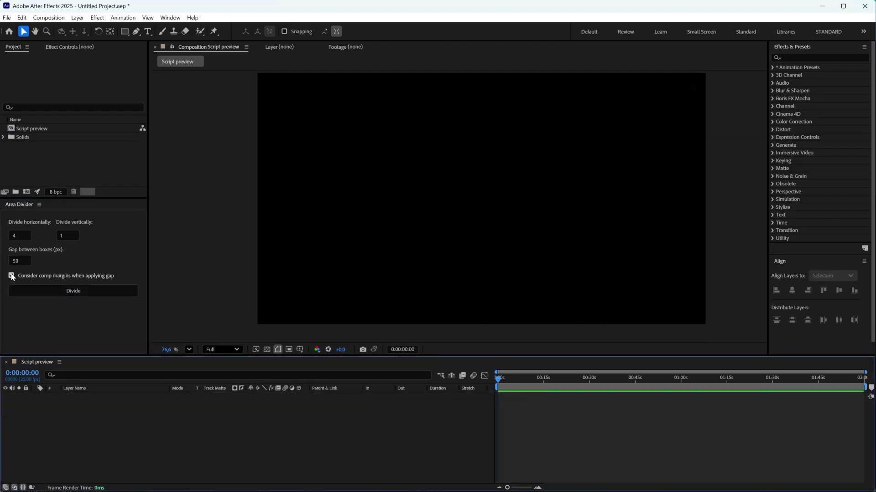
{"action": "left_click", "coordinate": [11, 276]}
{"action": "left_click", "coordinate": [73, 291]}
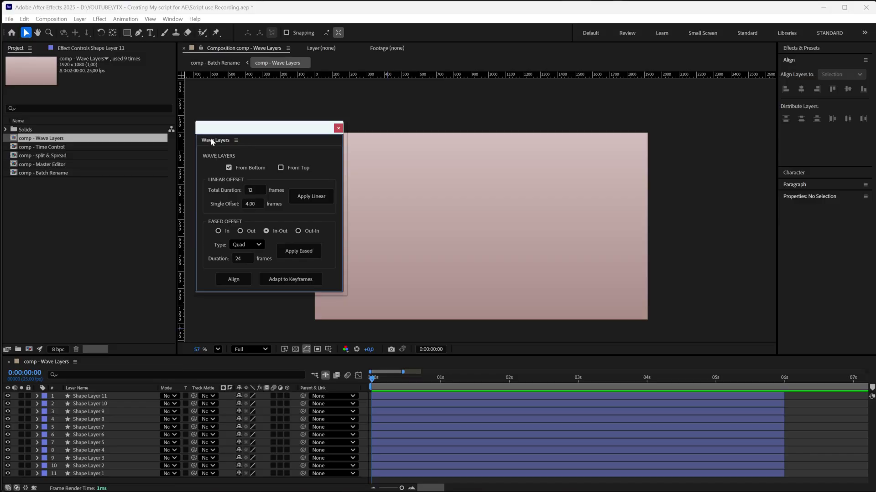
- Dock Wave Layers, scrub the circle animation, and select all 11 shape layers
{"action": "left_click_drag", "start_coordinate": [210, 138], "coordinate": [65, 343]}
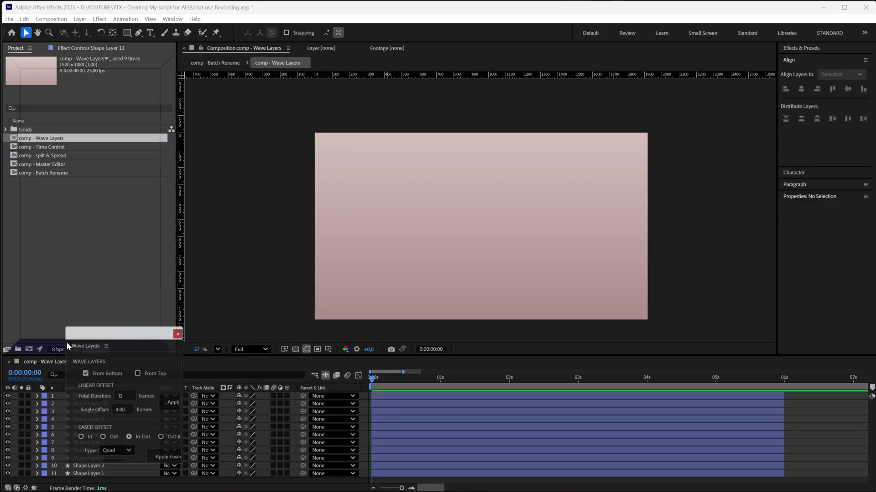
{"action": "left_click_drag", "start_coordinate": [381, 375], "coordinate": [441, 378]}
{"action": "left_click_drag", "start_coordinate": [524, 370], "coordinate": [349, 383]}
{"action": "left_click", "coordinate": [400, 473]}
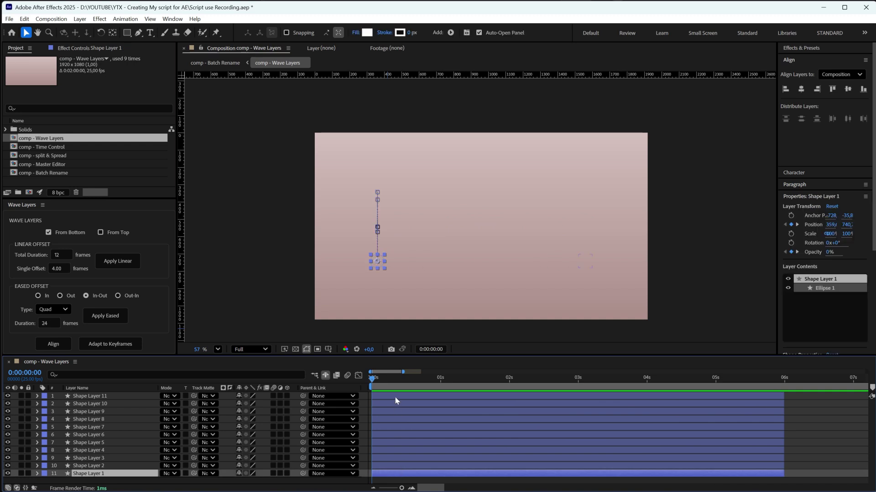
{"action": "left_click", "coordinate": [395, 398], "text": "shift"}
- Stagger the layers with linear offsets, preview playback, then reapply with a new total duration
{"action": "left_click", "coordinate": [63, 268]}
{"action": "type", "text": "2"}
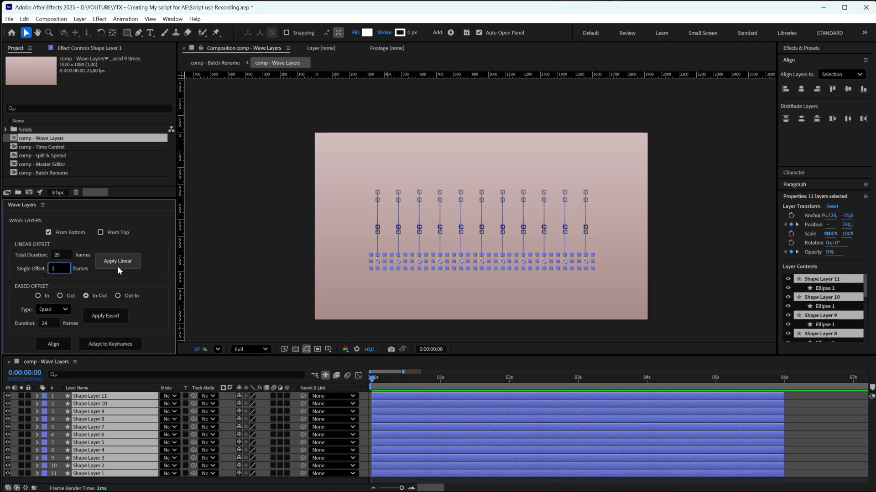
{"action": "left_click", "coordinate": [118, 263]}
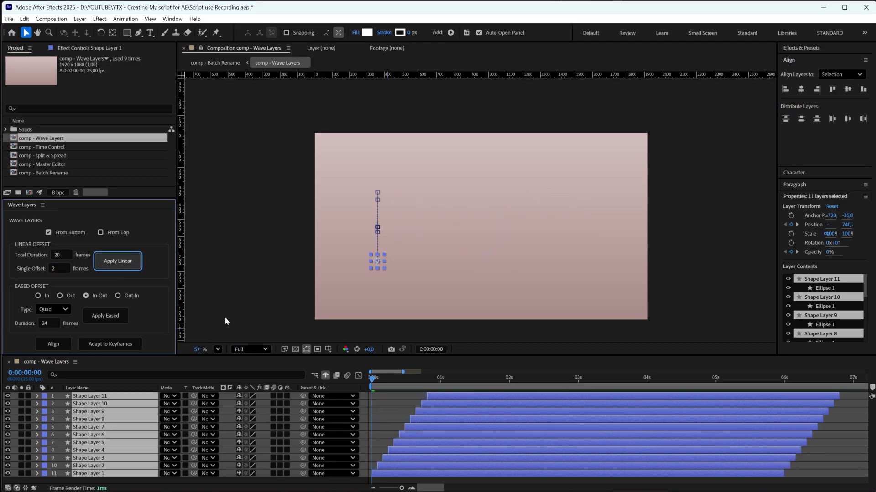
{"action": "left_click", "coordinate": [373, 380]}
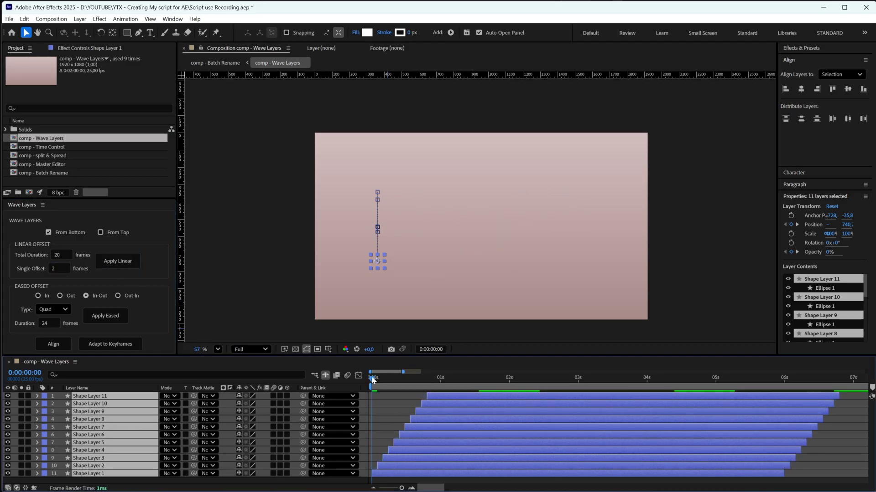
{"action": "key", "text": "space"}
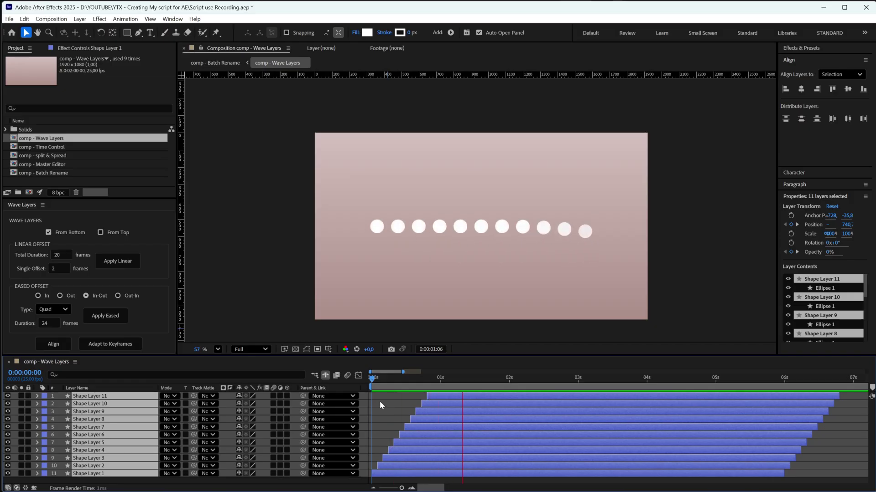
{"action": "key", "text": "space"}
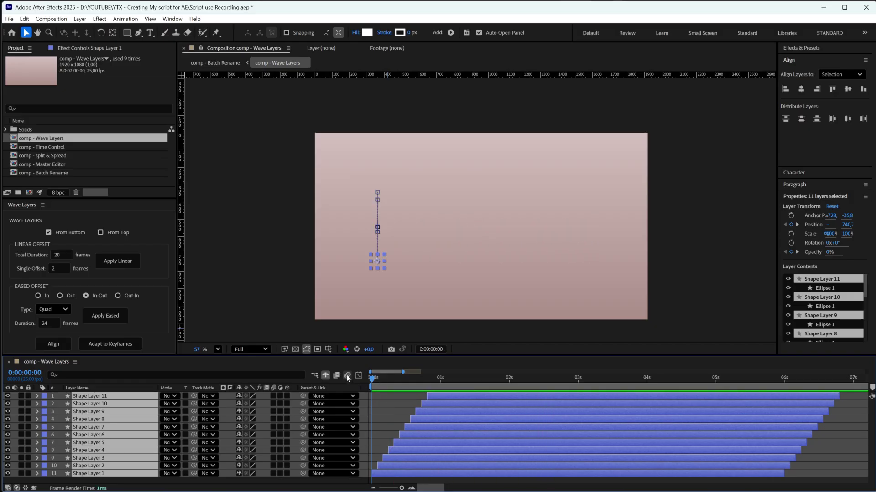
{"action": "double_click", "coordinate": [60, 255]}
{"action": "type", "text": "3"}
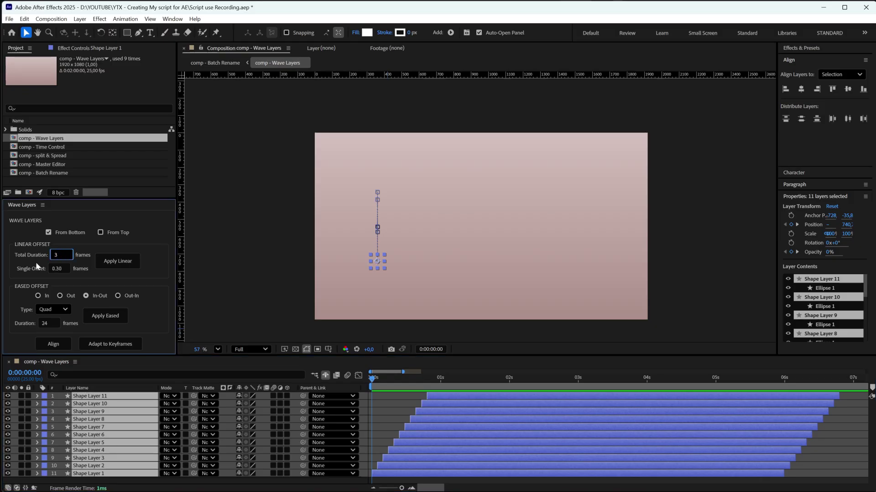
{"action": "type", "text": "6"}
{"action": "left_click", "coordinate": [116, 262]}
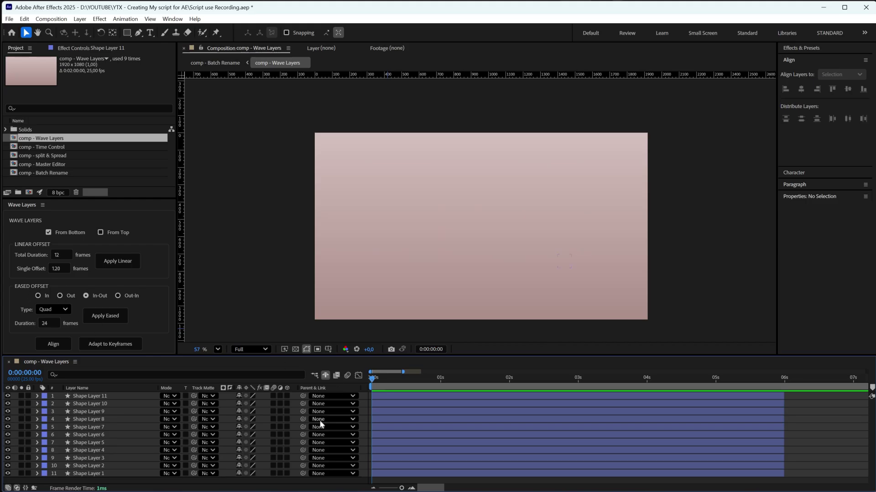
- Stagger all 11 shape layers with Cubic ease-in offsets
{"action": "left_click", "coordinate": [87, 473]}
{"action": "left_click", "coordinate": [95, 397], "text": "shift"}
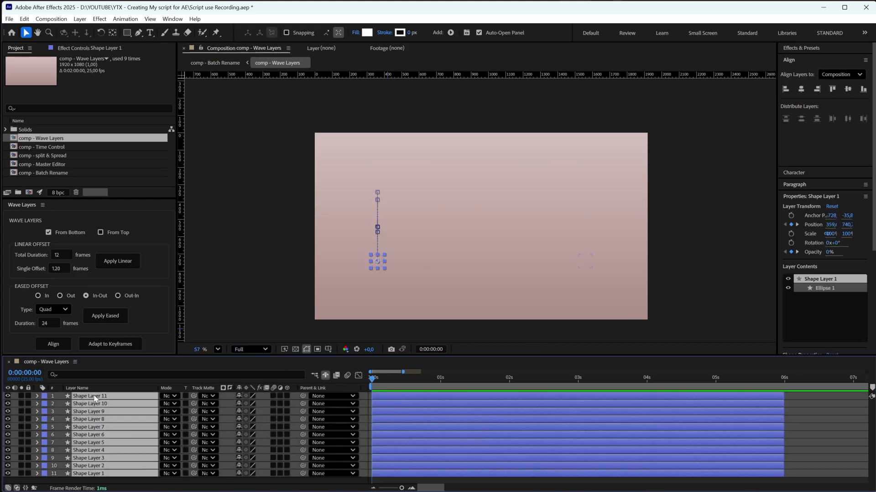
{"action": "left_click", "coordinate": [43, 296]}
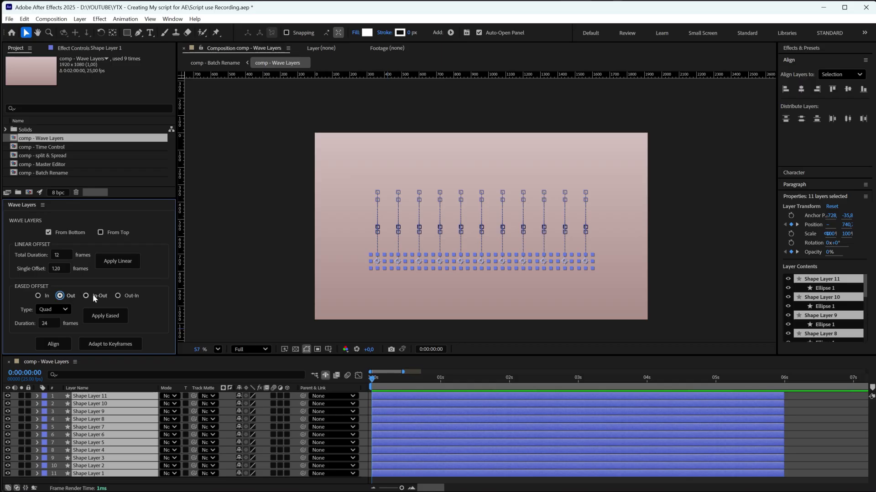
{"action": "left_click", "coordinate": [118, 296]}
{"action": "left_click", "coordinate": [41, 296]}
{"action": "left_click", "coordinate": [65, 309]}
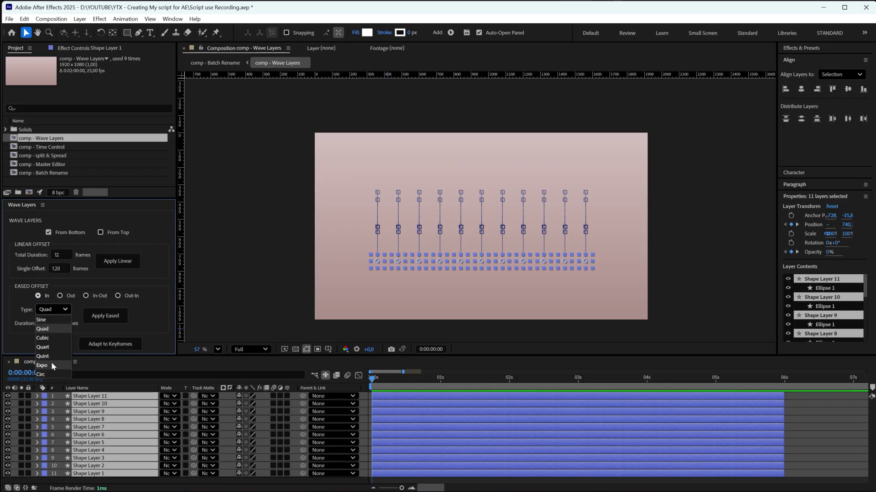
{"action": "left_click", "coordinate": [53, 337]}
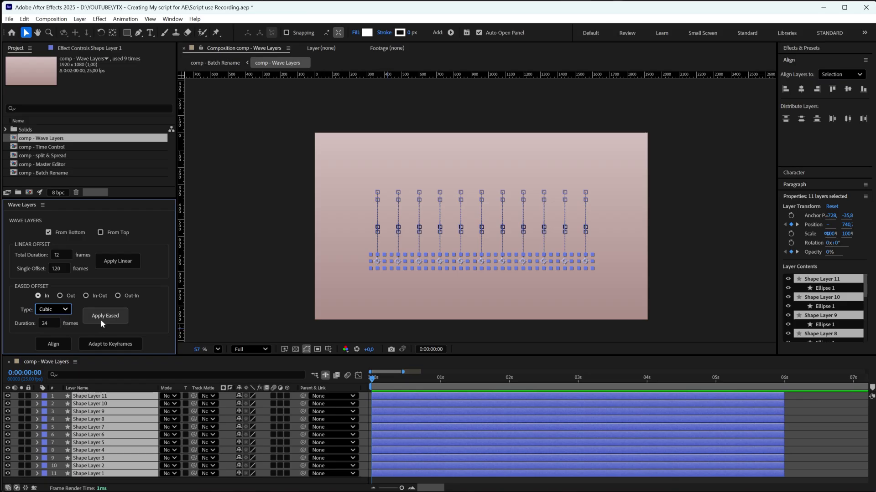
{"action": "left_click", "coordinate": [100, 320]}
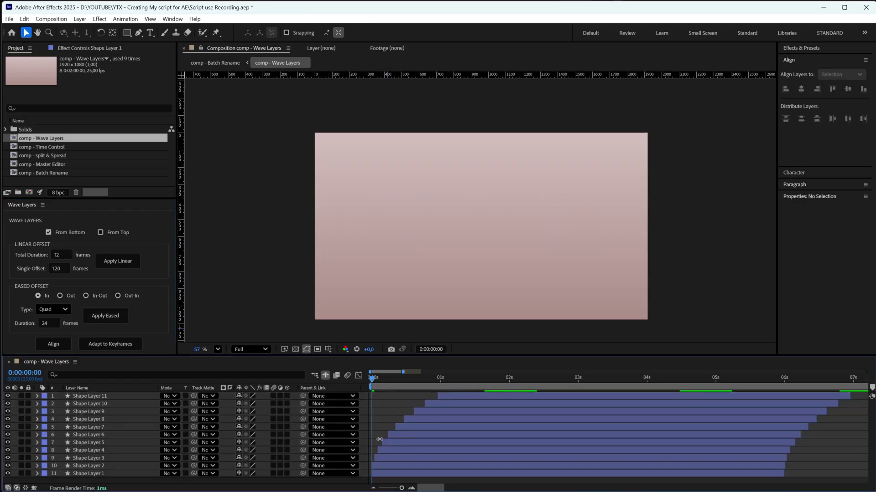
- Preview the eased stagger, then align all layer bars back to 0 s
{"action": "key", "text": "space"}
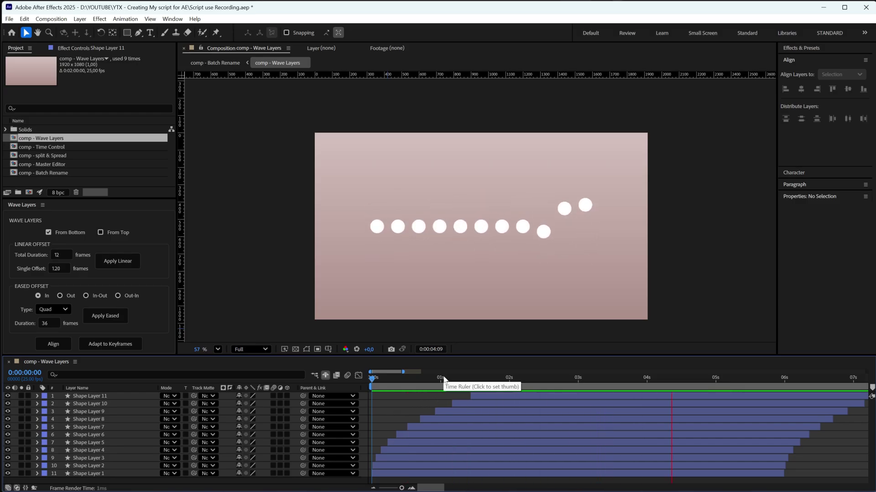
{"action": "key", "text": "space"}
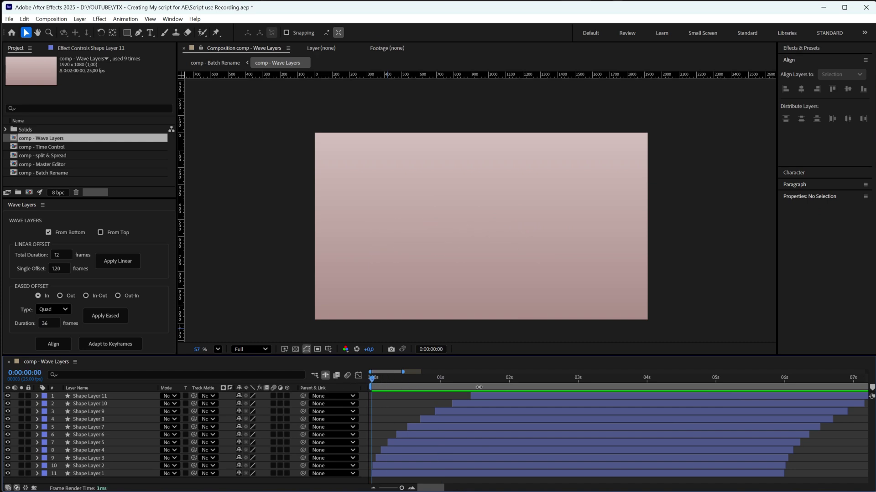
{"action": "left_click", "coordinate": [479, 396]}
{"action": "key", "text": "ctrl+a"}
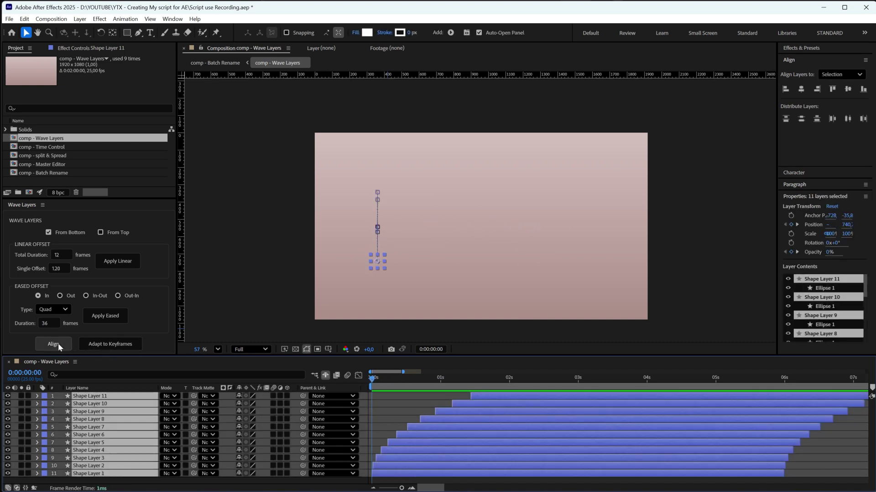
{"action": "left_click", "coordinate": [53, 344]}
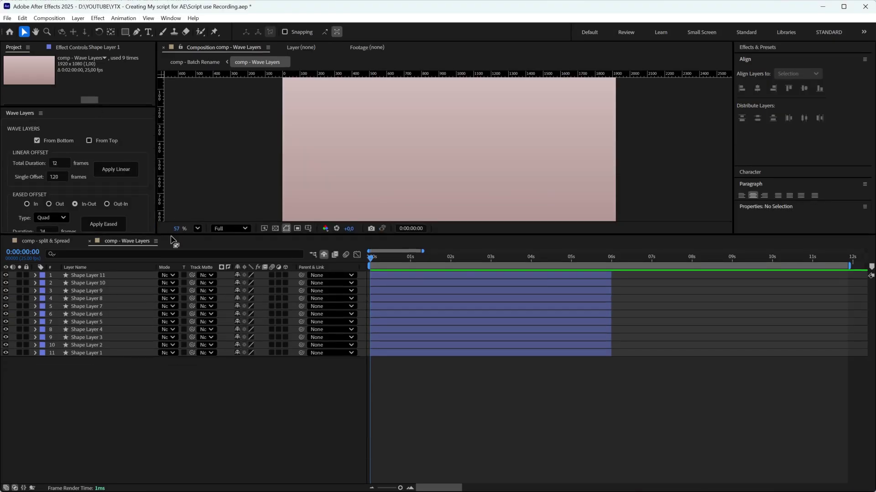
- Reveal all keyframes and stagger every layer's first two keyframes with eased offsets
{"action": "left_click_drag", "start_coordinate": [171, 240], "coordinate": [169, 268]}
{"action": "key", "text": "ctrl+a"}
{"action": "key", "text": "u"}
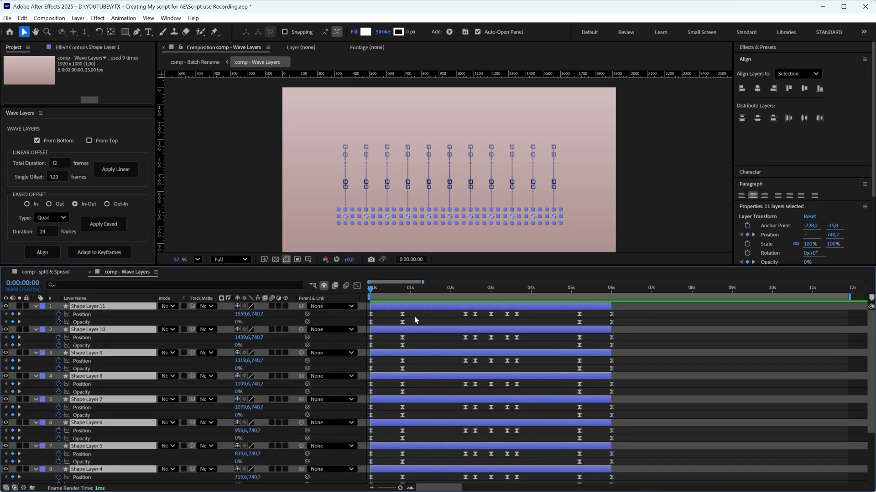
{"action": "left_click_drag", "start_coordinate": [413, 315], "coordinate": [242, 285]}
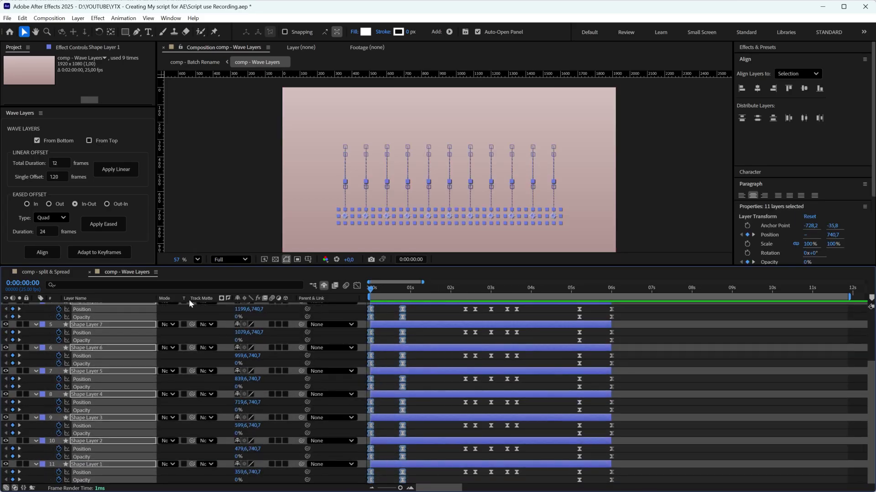
{"action": "left_click", "coordinate": [103, 224]}
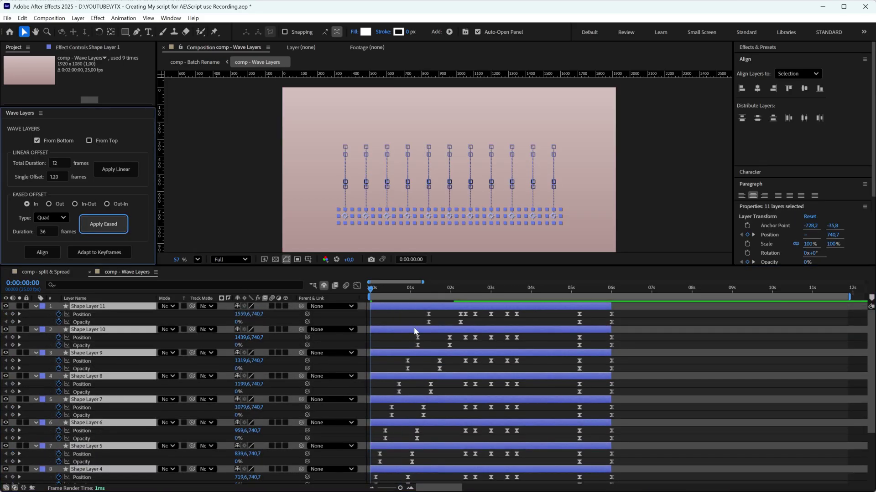
- Nudge the middle keyframes later and stagger them with out-in eased offsets
{"action": "left_click_drag", "start_coordinate": [535, 309], "coordinate": [463, 482]}
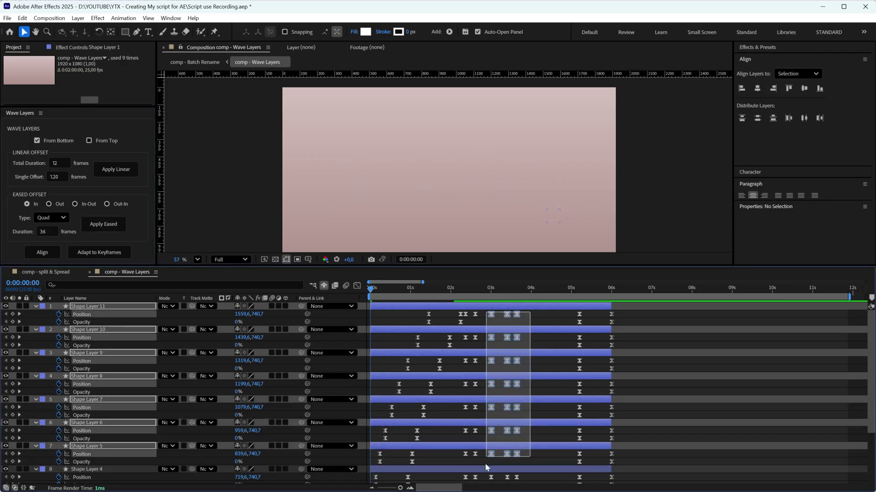
{"action": "left_click_drag", "start_coordinate": [466, 319], "coordinate": [473, 318]}
{"action": "left_click", "coordinate": [107, 204]}
{"action": "double_click", "coordinate": [46, 231]}
{"action": "type", "text": "12"}
{"action": "left_click", "coordinate": [103, 224]}
{"action": "scroll", "coordinate": [484, 375], "scroll_direction": "down", "scroll_amount": 3}
{"action": "scroll", "coordinate": [472, 430], "scroll_direction": "up", "scroll_amount": 3}
- Stagger the 5–6 s keyframes with ease-out offsets and trim layers to their keyframes
{"action": "left_click_drag", "start_coordinate": [575, 312], "coordinate": [642, 482]}
{"action": "left_click", "coordinate": [48, 205]}
{"action": "double_click", "coordinate": [45, 231]}
{"action": "type", "text": "24"}
{"action": "left_click", "coordinate": [103, 224]}
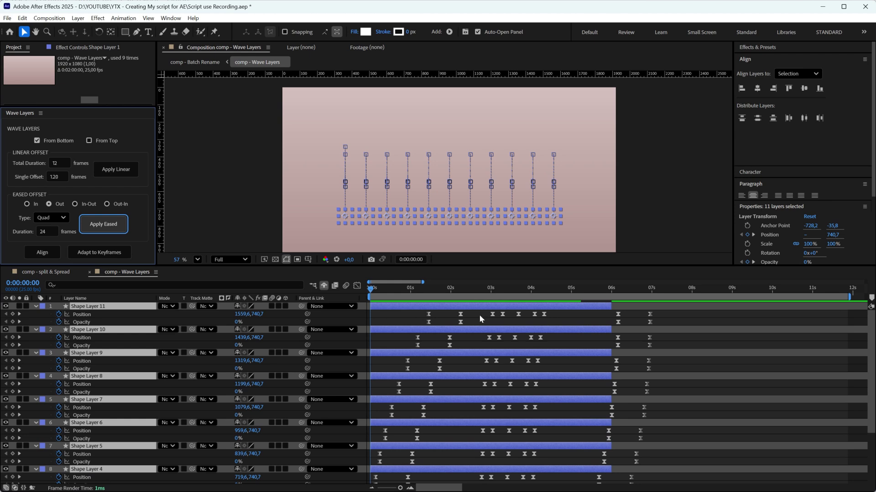
{"action": "left_click", "coordinate": [117, 256]}
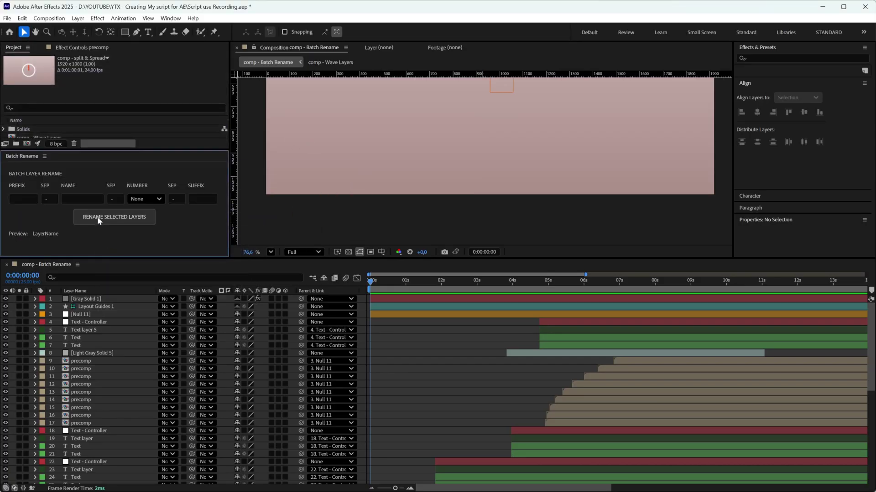
- Rename the nine precomp layers with prefix 'Intro' and 1, 2, 3 numbering
{"action": "left_click", "coordinate": [85, 424]}
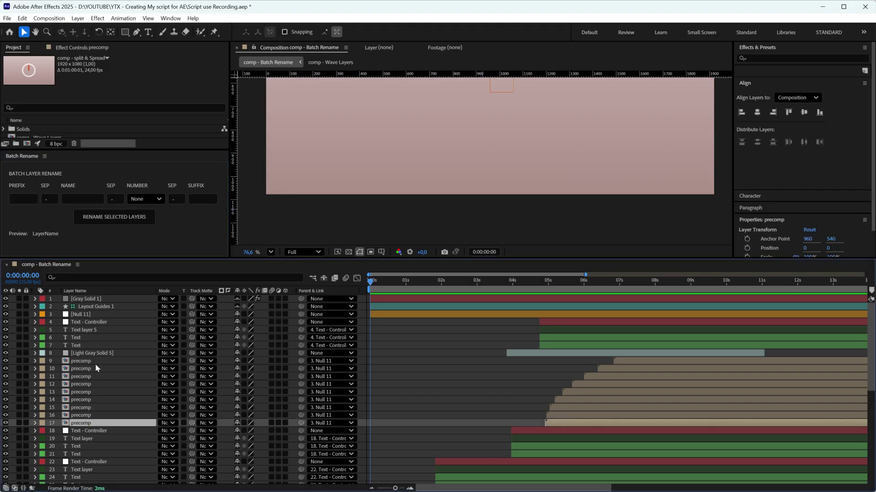
{"action": "left_click", "coordinate": [81, 360], "text": "shift"}
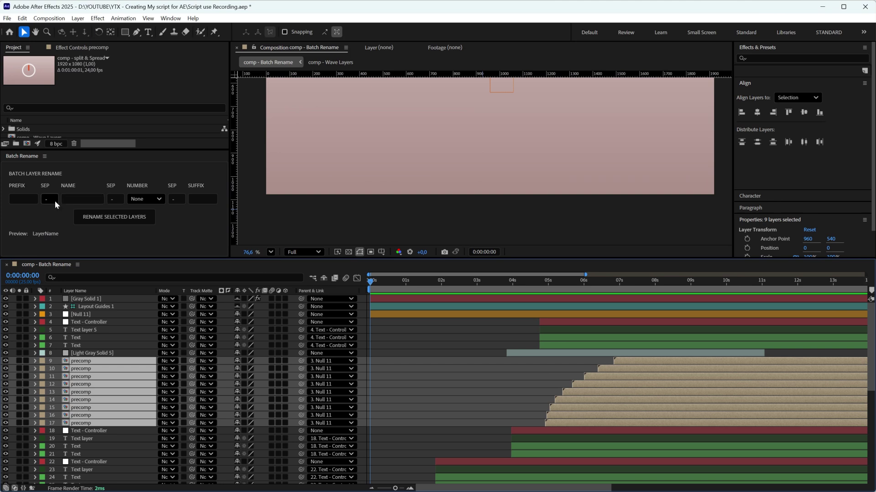
{"action": "left_click", "coordinate": [35, 201]}
{"action": "left_click", "coordinate": [25, 201]}
{"action": "type", "text": "ntro"}
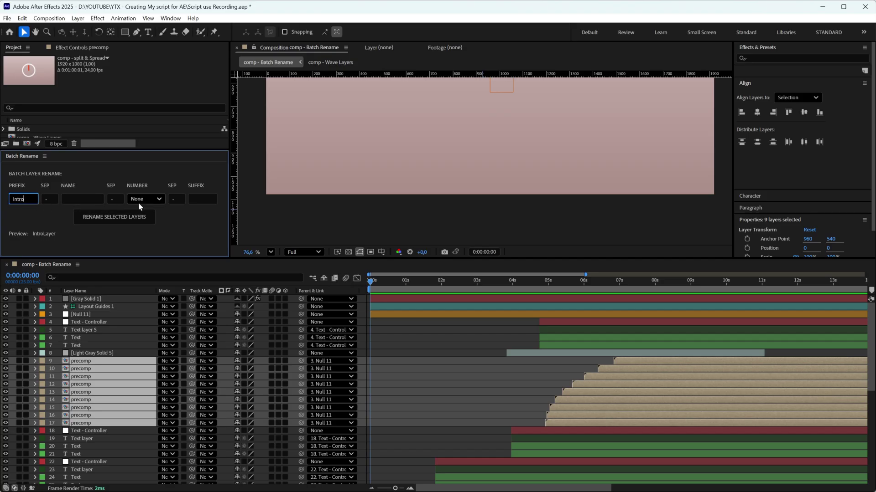
{"action": "left_click", "coordinate": [141, 200]}
{"action": "left_click", "coordinate": [148, 221]}
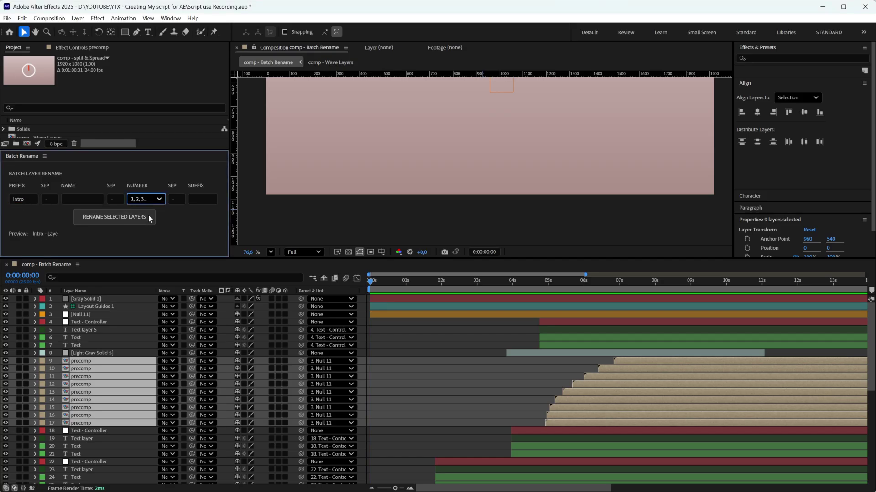
{"action": "left_click", "coordinate": [148, 218]}
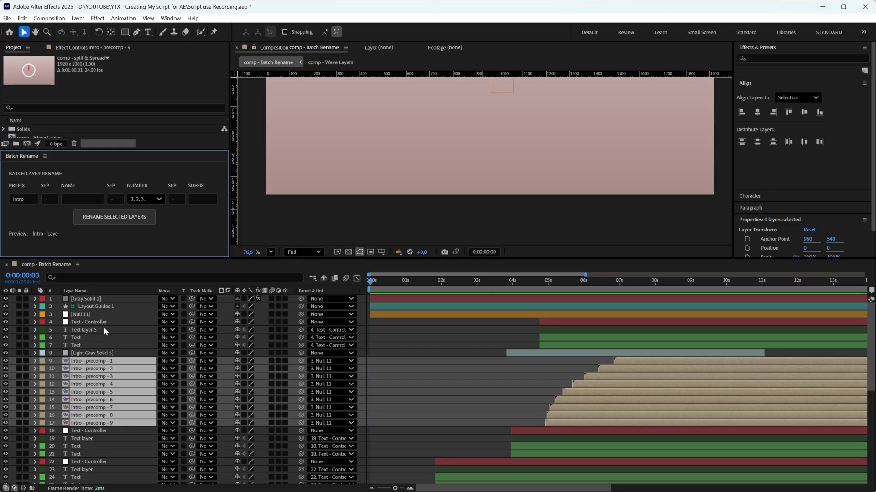
- Add base name 'Subject', then clear the name and rename layers 9–17 again
{"action": "left_click", "coordinate": [79, 198]}
{"action": "type", "text": "Subject"}
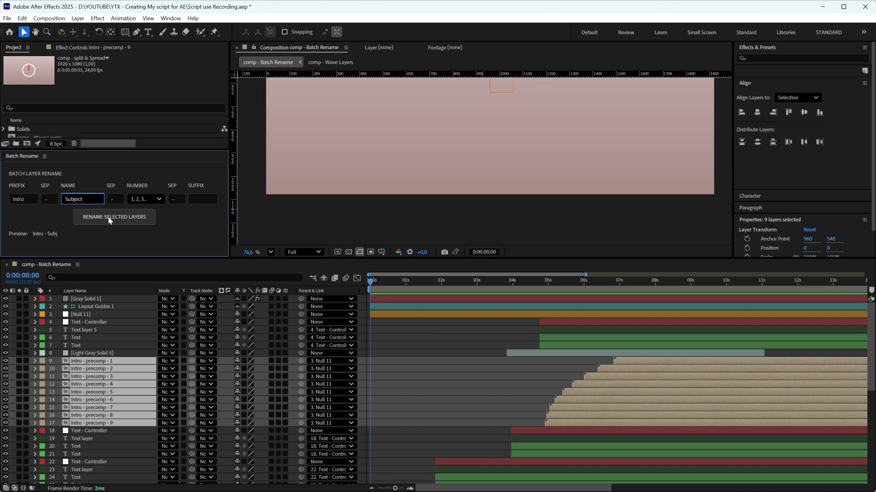
{"action": "left_click", "coordinate": [108, 218]}
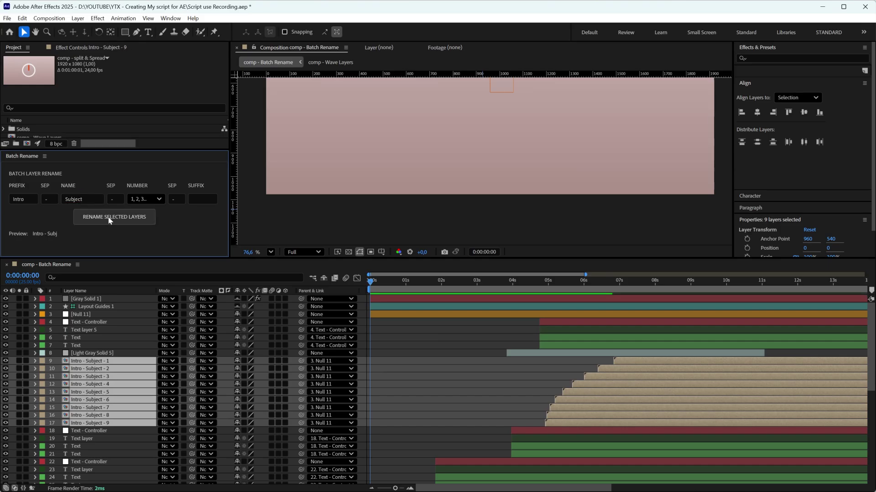
{"action": "left_click", "coordinate": [117, 361]}
{"action": "left_click", "coordinate": [114, 423], "text": "shift"}
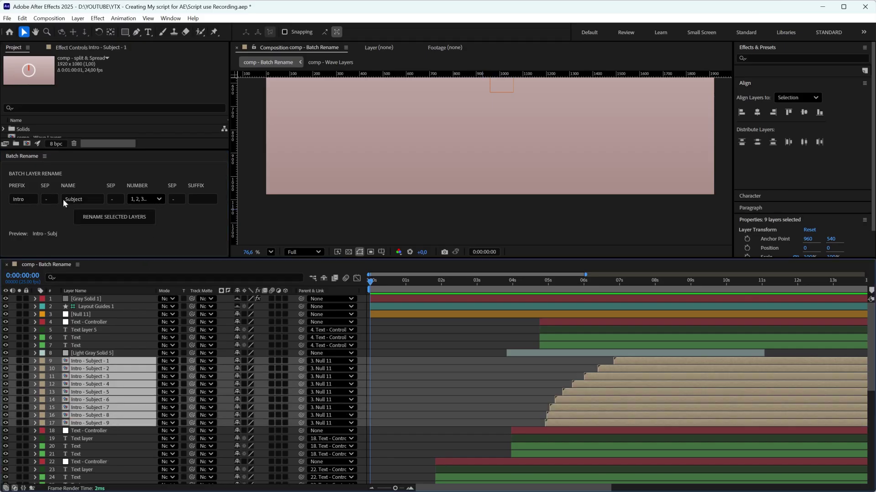
{"action": "left_click", "coordinate": [79, 199]}
{"action": "key", "text": "BackSpace"}
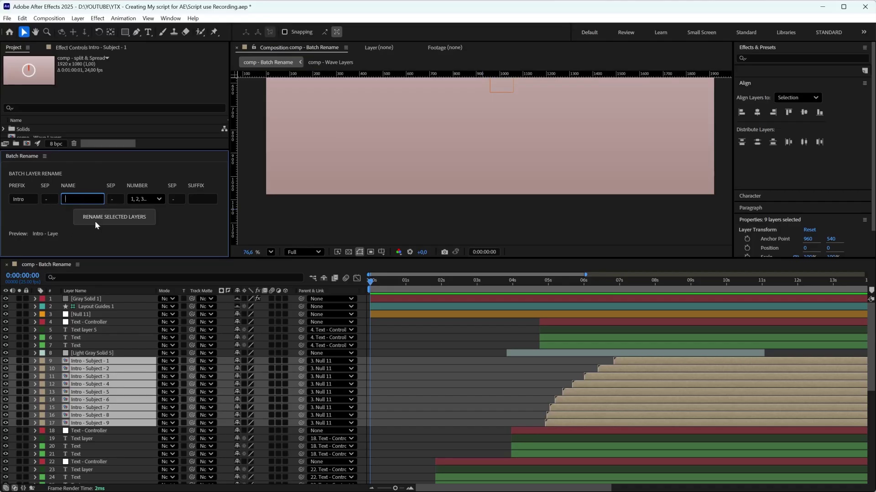
{"action": "left_click", "coordinate": [96, 222]}
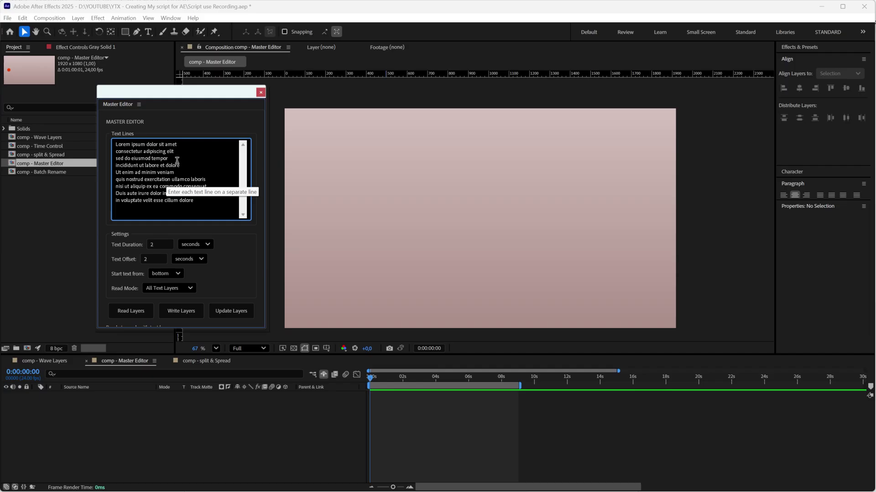
- Write nine text layers, then update their text so the first reads 'I want to live forever'
{"action": "left_click", "coordinate": [179, 312]}
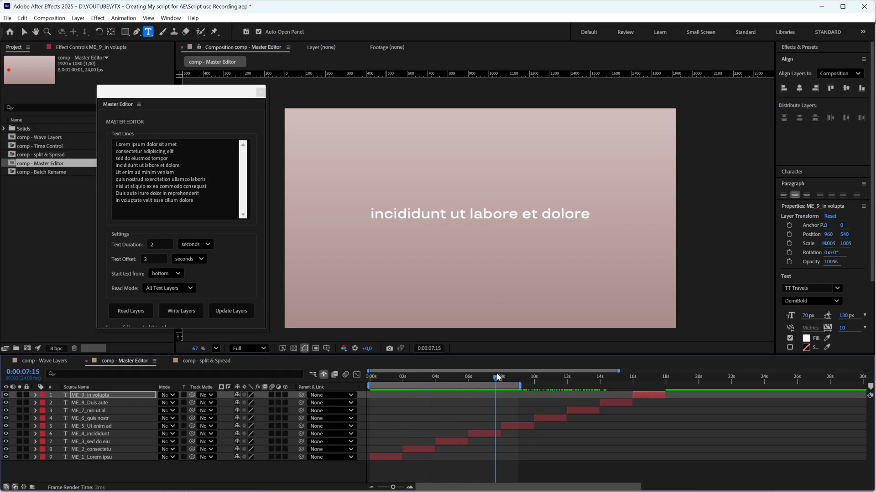
{"action": "mouse_move", "coordinate": [372, 384]}
{"action": "left_mouse_down"}
{"action": "mouse_move", "coordinate": [566, 377]}
{"action": "mouse_move", "coordinate": [376, 389]}
{"action": "left_mouse_up"}
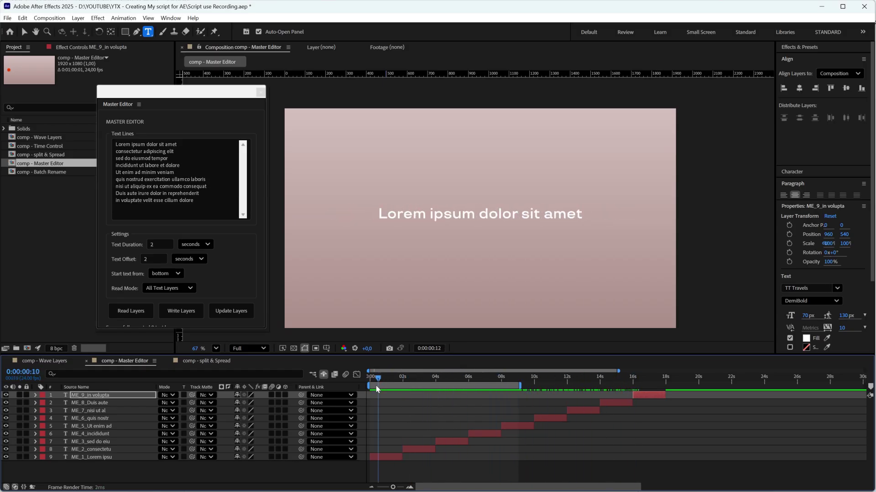
{"action": "left_click_drag", "start_coordinate": [186, 146], "coordinate": [159, 146]}
{"action": "type", "text": "I'm really tired of writing"}
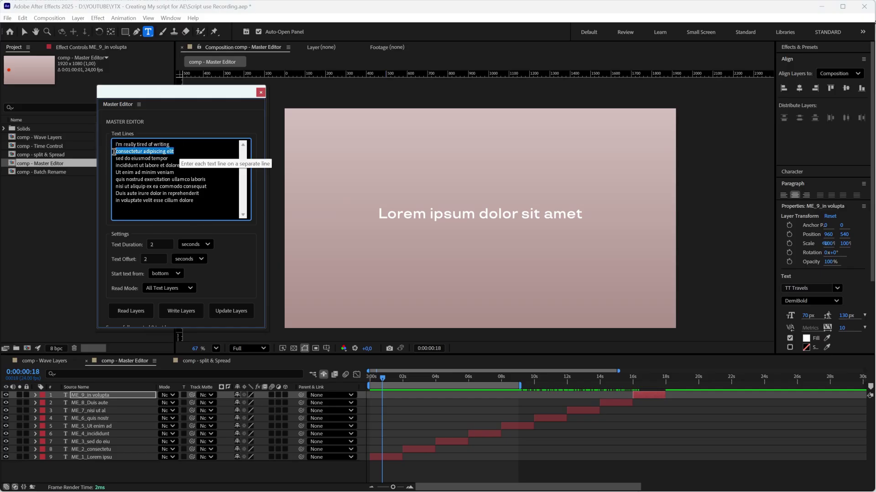
{"action": "type", "text": "for real"}
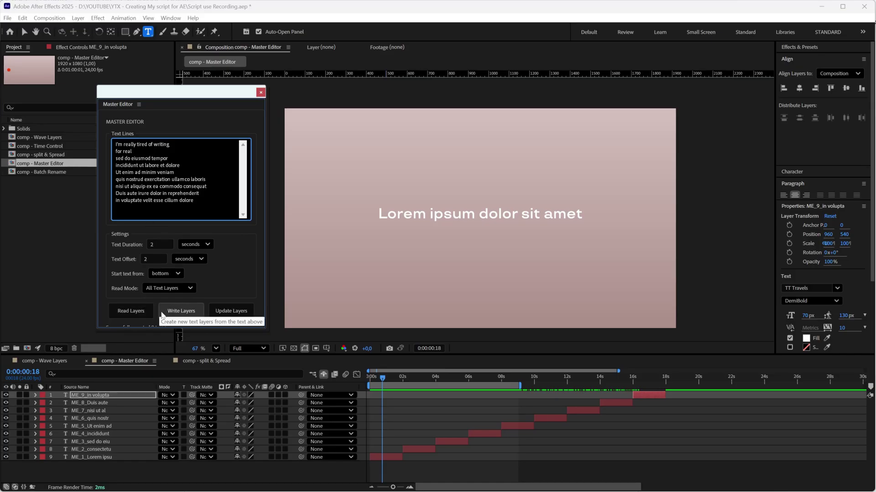
{"action": "left_click", "coordinate": [231, 311]}
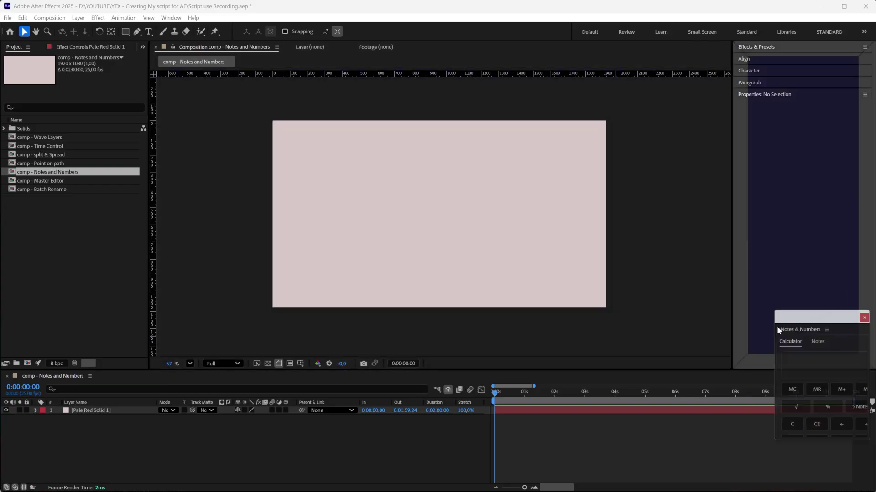
- Dock and enlarge Notes & Numbers, compute 4 × 3 = 12, and send it to Notes
{"action": "left_click_drag", "start_coordinate": [380, 196], "coordinate": [778, 335]}
{"action": "left_click_drag", "start_coordinate": [782, 239], "coordinate": [787, 155]}
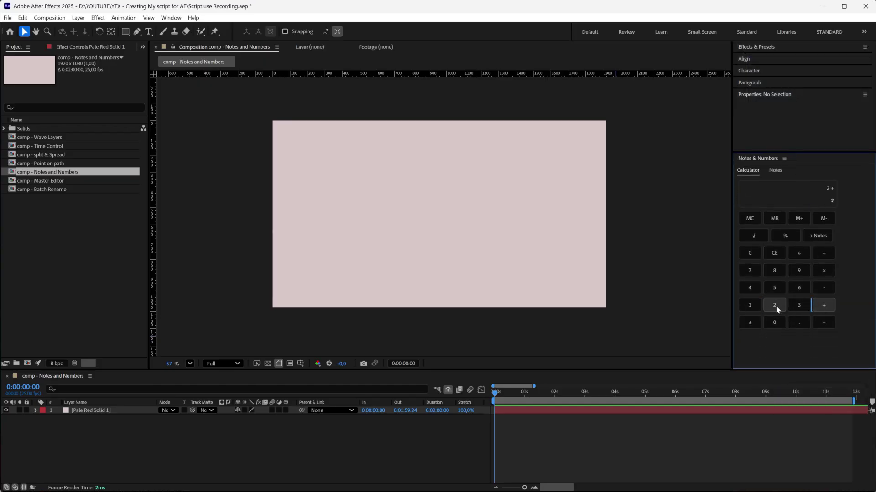
{"action": "left_click", "coordinate": [825, 271]}
{"action": "left_click", "coordinate": [800, 303]}
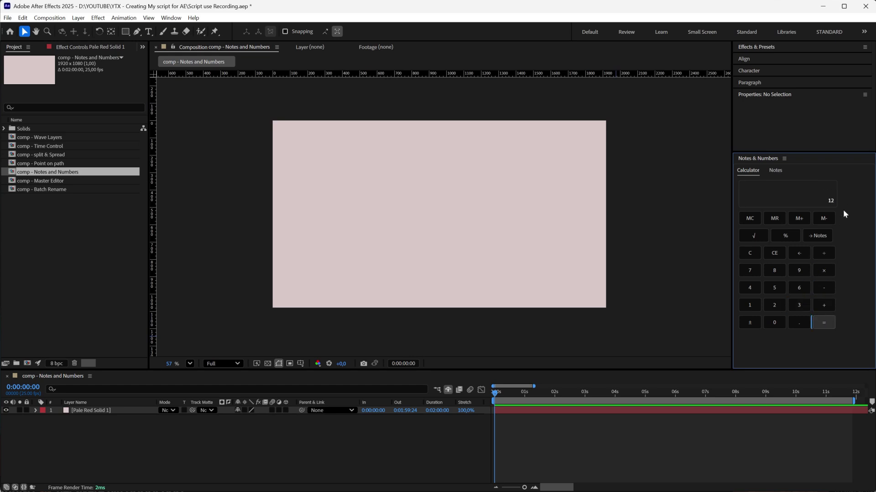
{"action": "left_click", "coordinate": [826, 238]}
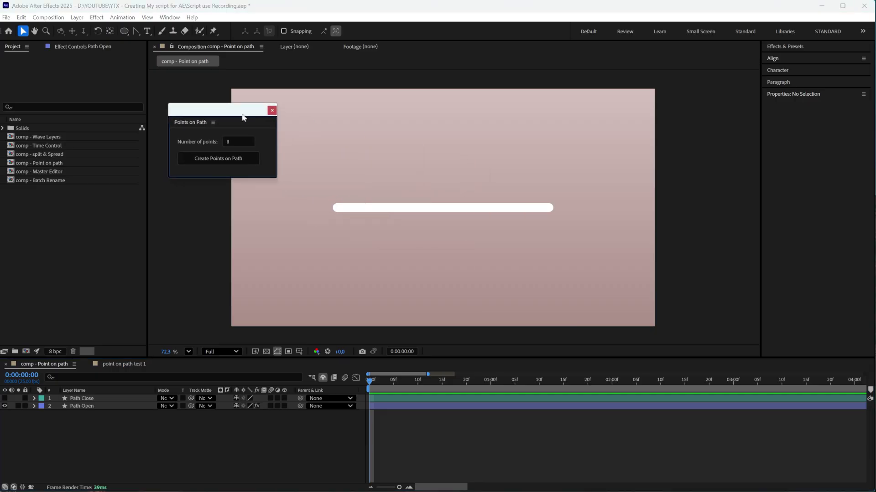
- Preview Path Open, select its path, and create nine points along it
{"action": "left_click", "coordinate": [394, 406]}
{"action": "key", "text": "space"}
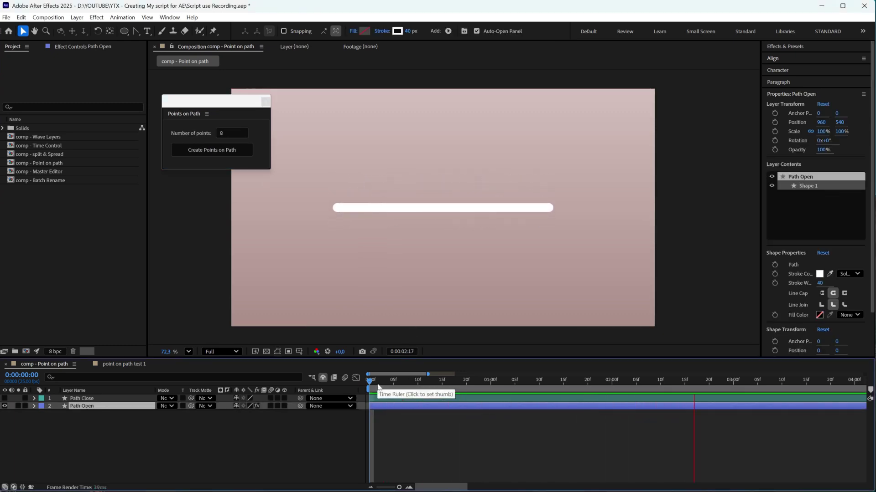
{"action": "key", "text": "space"}
{"action": "left_click", "coordinate": [33, 405]}
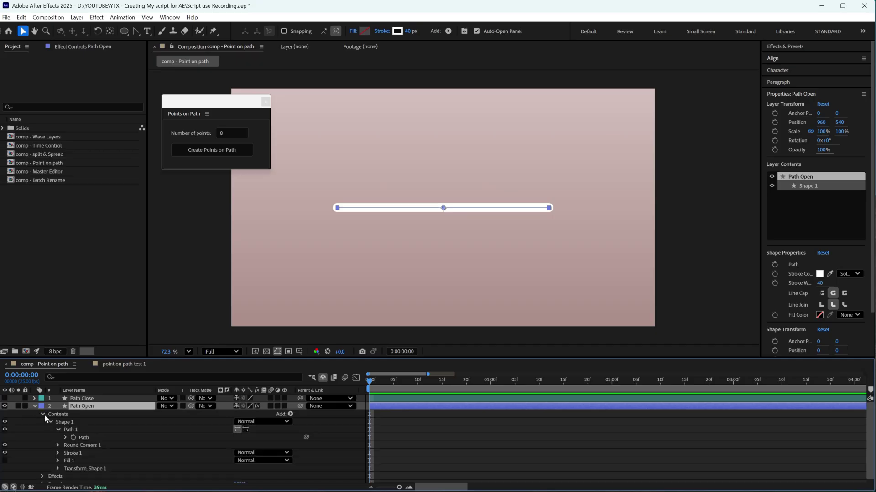
{"action": "left_click", "coordinate": [84, 439]}
{"action": "left_click", "coordinate": [232, 133]}
{"action": "type", "text": "9"}
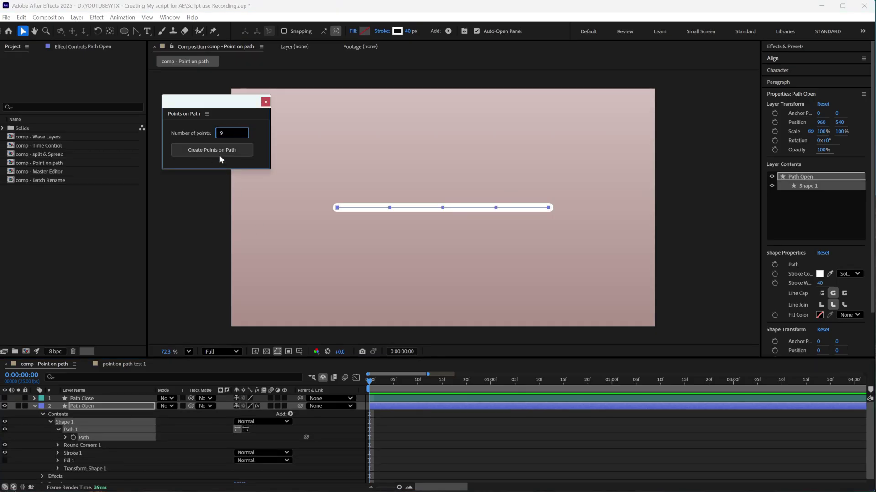
{"action": "left_click", "coordinate": [218, 151]}
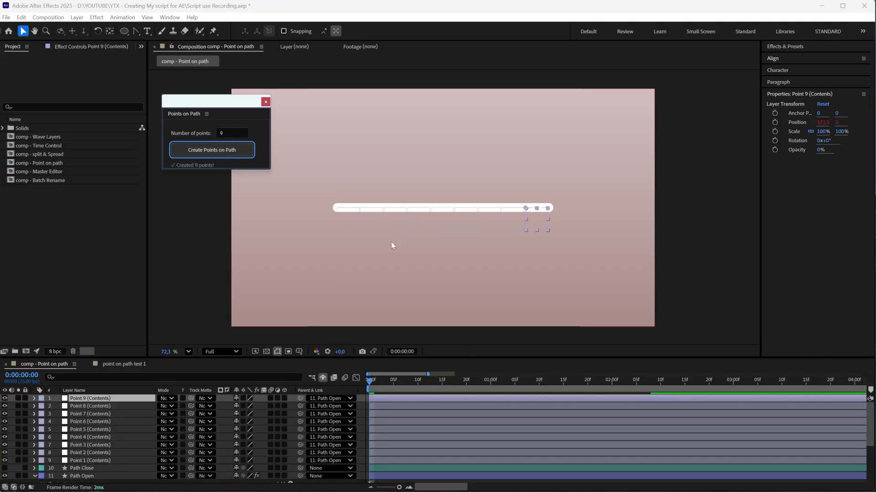
- Label the nine point layers red, scrub to check, and show Path Open's effect controls
{"action": "left_click", "coordinate": [413, 460], "text": "shift"}
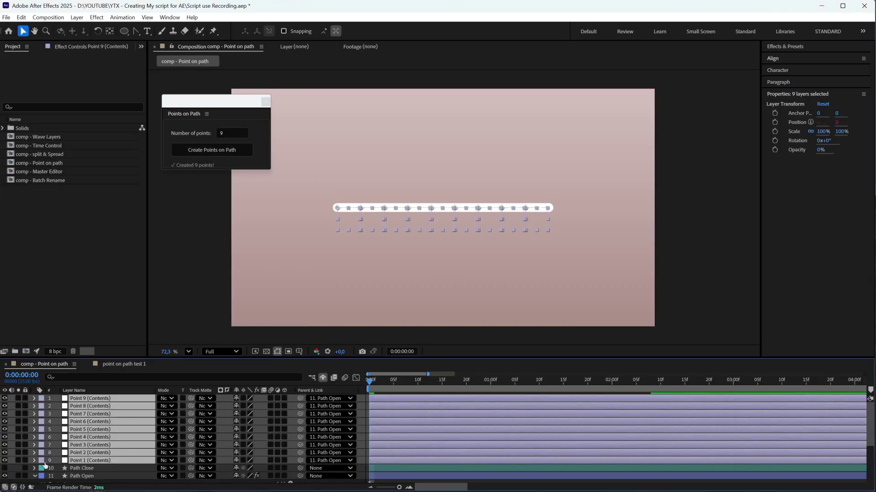
{"action": "left_click", "coordinate": [42, 464]}
{"action": "left_click", "coordinate": [70, 351]}
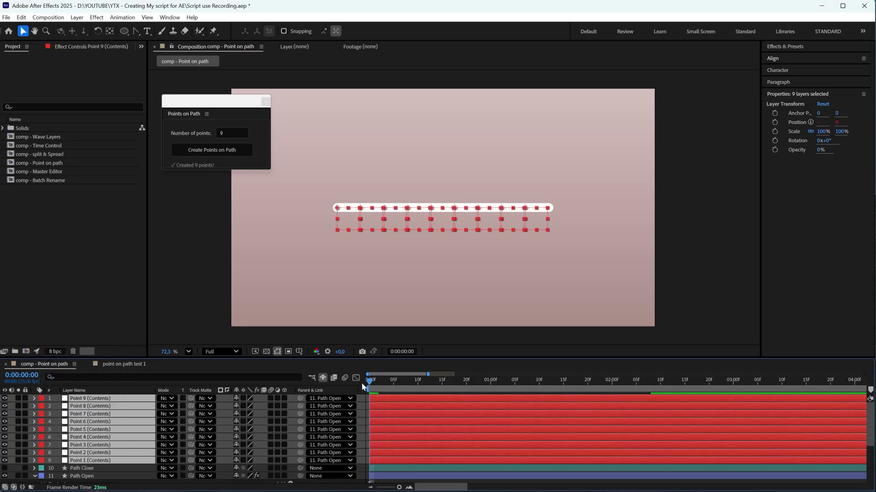
{"action": "left_click_drag", "start_coordinate": [370, 387], "coordinate": [640, 383]}
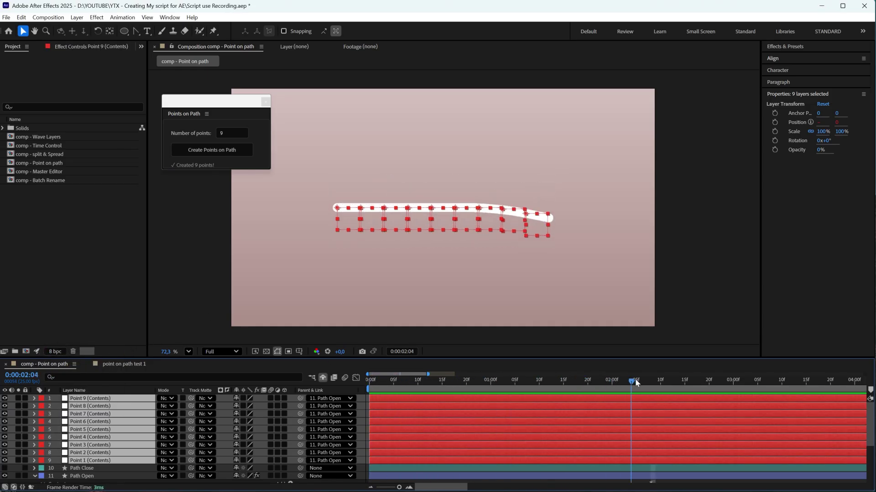
{"action": "left_click", "coordinate": [640, 476]}
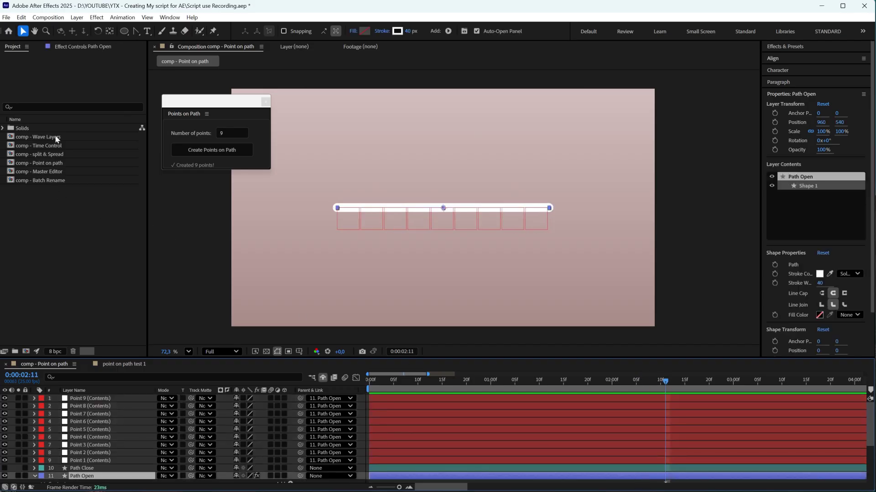
{"action": "left_click", "coordinate": [68, 48]}
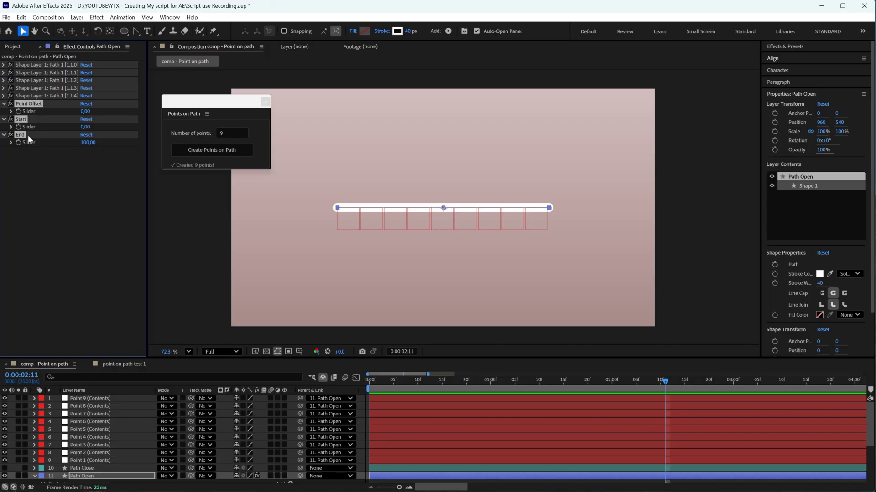
- Scrub Point Offset further along the path and set Start to 0
{"action": "left_click_drag", "start_coordinate": [82, 111], "coordinate": [87, 111]}
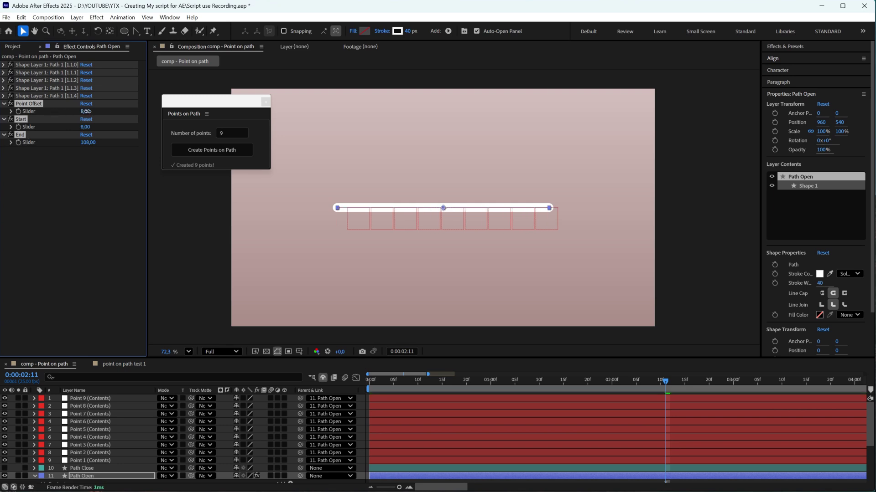
{"action": "left_click_drag", "start_coordinate": [80, 146], "coordinate": [74, 143]}
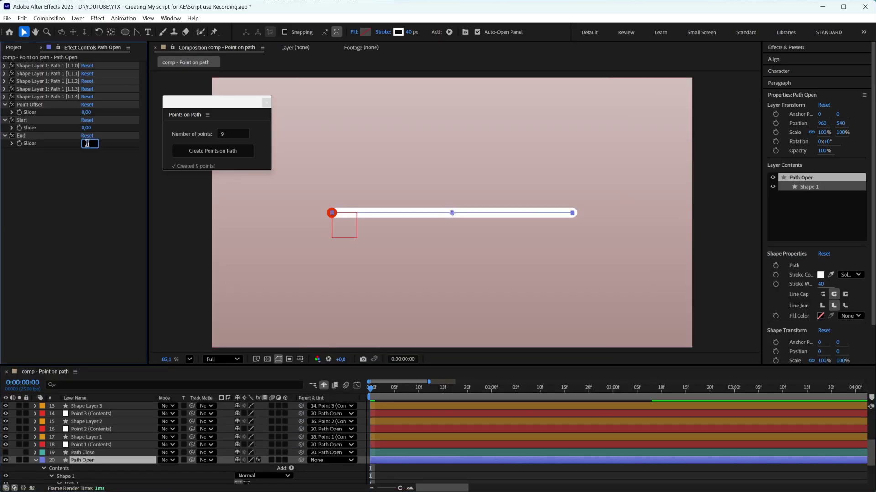
- Spread the red dots along the path with the End slider and preview ten dots on the closed circle
{"action": "left_click_drag", "start_coordinate": [88, 147], "coordinate": [89, 144]}
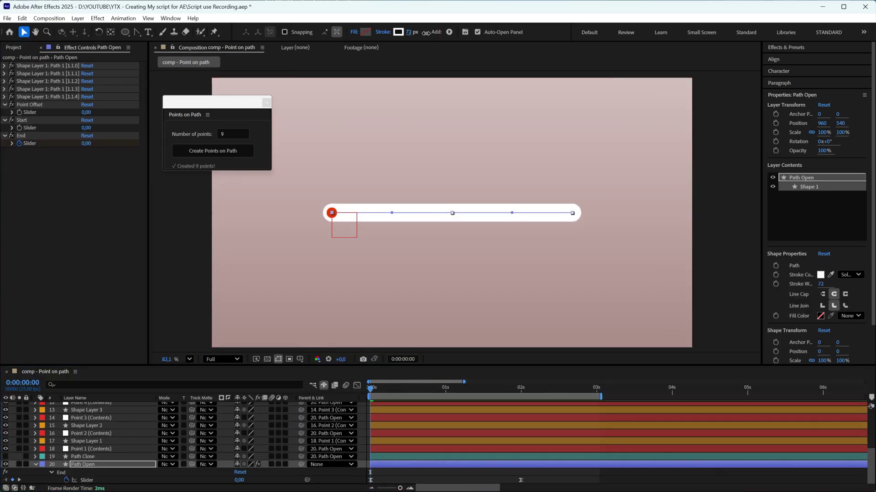
{"action": "key", "text": "space"}
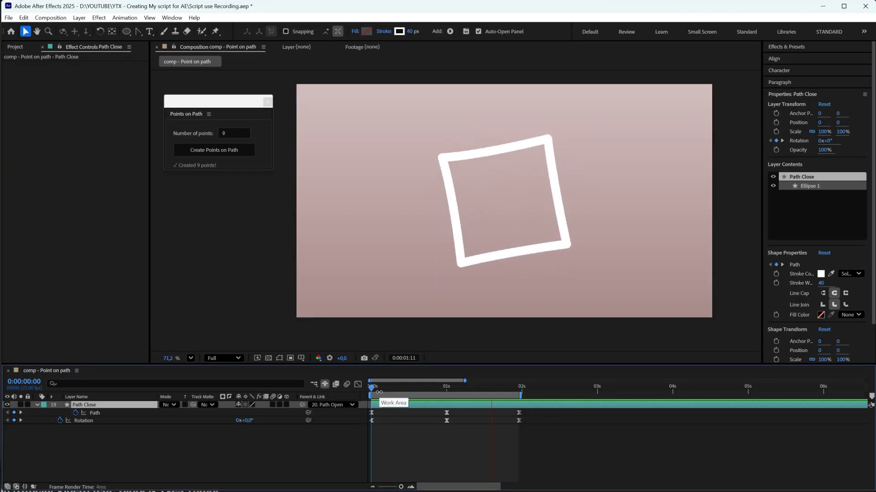
{"action": "left_click", "coordinate": [127, 416]}
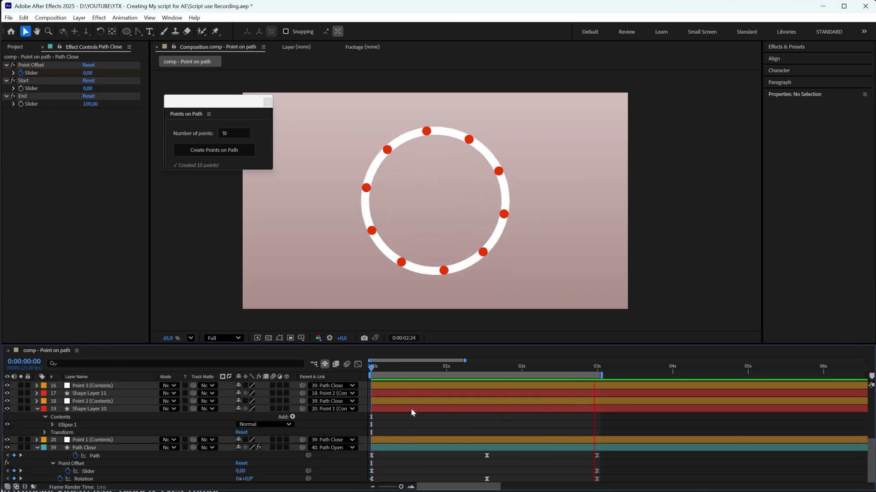
{"action": "key", "text": "space"}
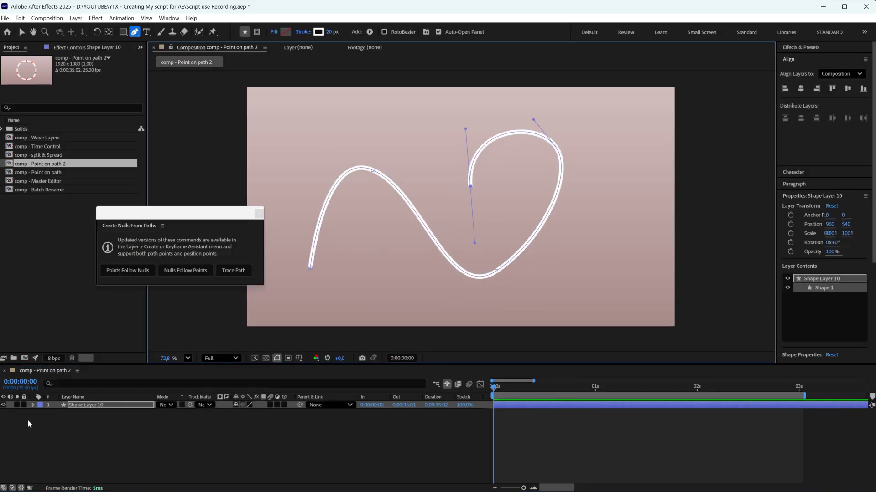
- Convert the existing circle's path to Bezier, attach nulls, and undo a test null drag
{"action": "left_click", "coordinate": [33, 405]}
{"action": "left_click", "coordinate": [50, 420]}
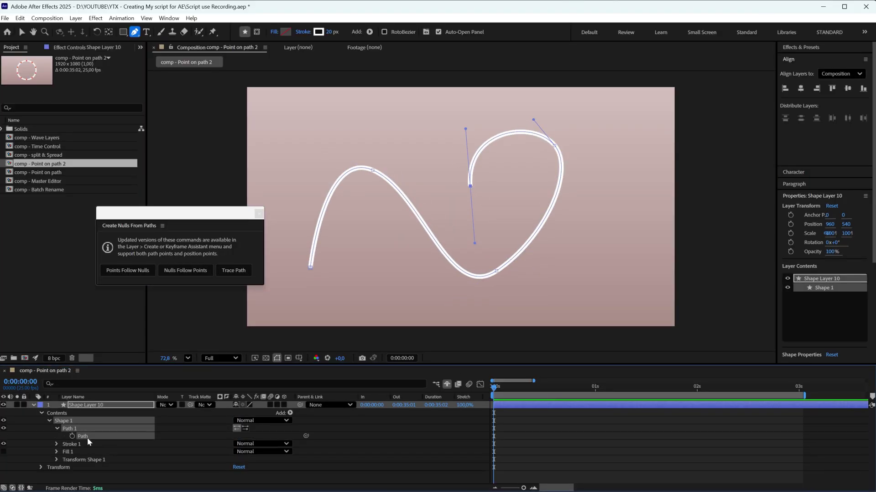
{"action": "left_click", "coordinate": [144, 270]}
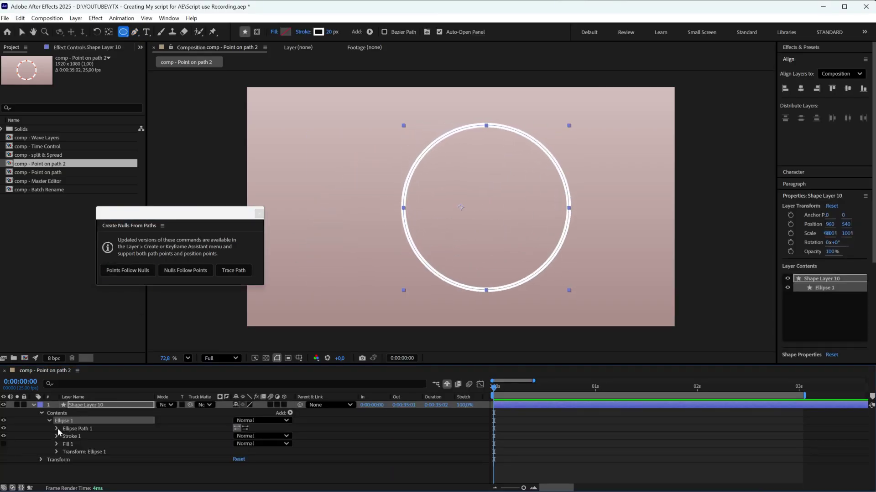
{"action": "right_click", "coordinate": [77, 429]}
{"action": "left_click", "coordinate": [97, 460]}
{"action": "left_click", "coordinate": [128, 271]}
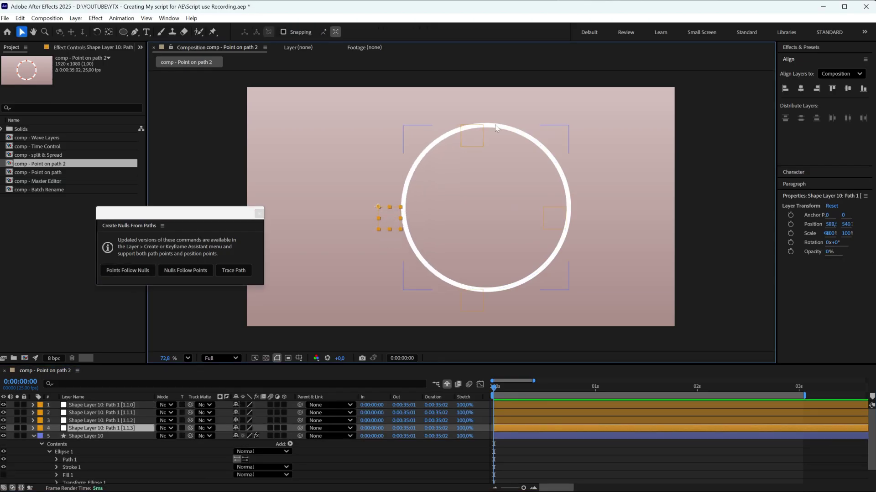
{"action": "left_click_drag", "start_coordinate": [555, 220], "coordinate": [512, 239]}
{"action": "key", "text": "ctrl+z"}
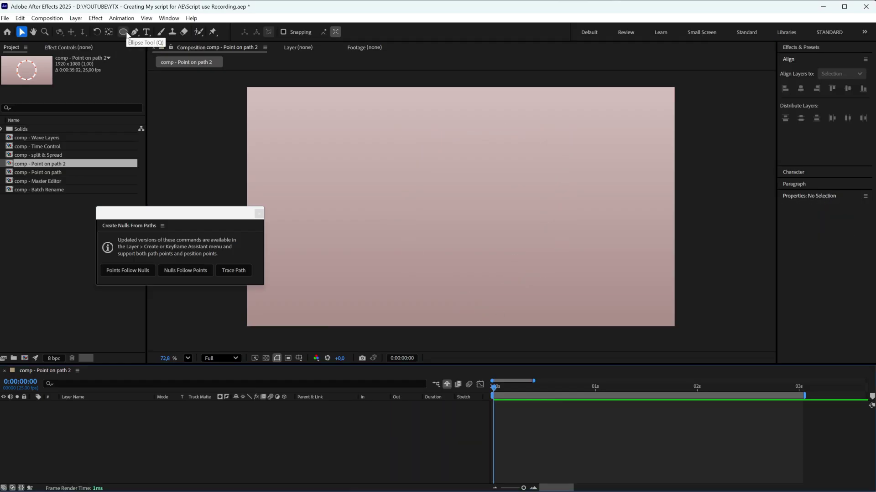
- Add a 700 × 700 ellipse filling the composition
{"action": "double_click", "coordinate": [124, 32]}
{"action": "left_click", "coordinate": [50, 422]}
{"action": "key", "text": "Tab"}
{"action": "type", "text": "700"}
{"action": "key", "text": "Return"}
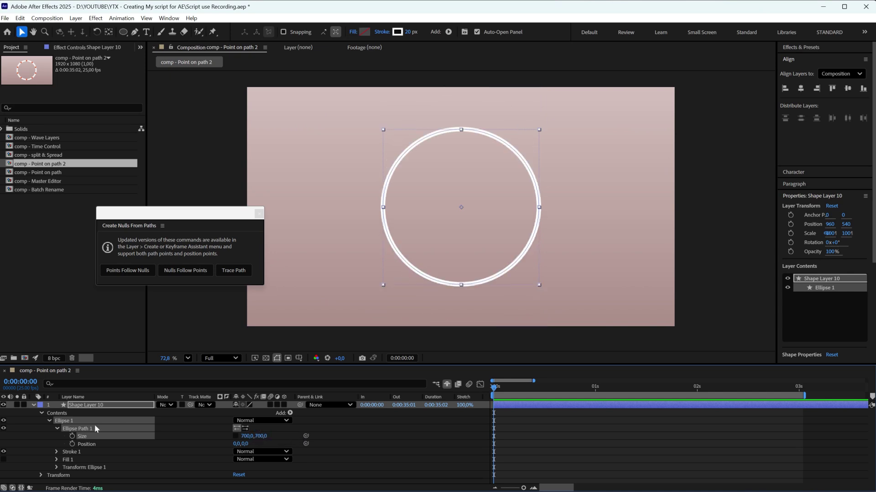
- Convert the ellipse to a Bezier path, attach four control nulls, and select the top null
{"action": "right_click", "coordinate": [77, 428]}
{"action": "left_click", "coordinate": [158, 452]}
{"action": "left_click", "coordinate": [80, 436]}
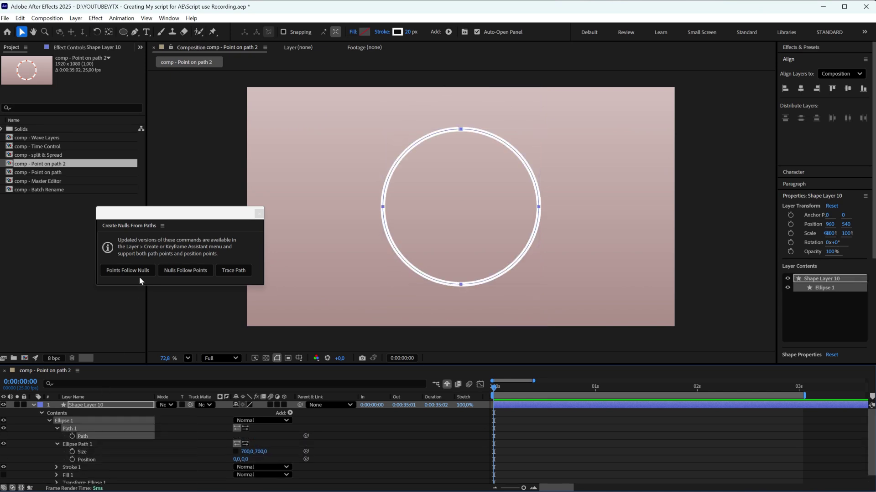
{"action": "left_click", "coordinate": [137, 274]}
{"action": "left_click_drag", "start_coordinate": [385, 213], "coordinate": [412, 221]}
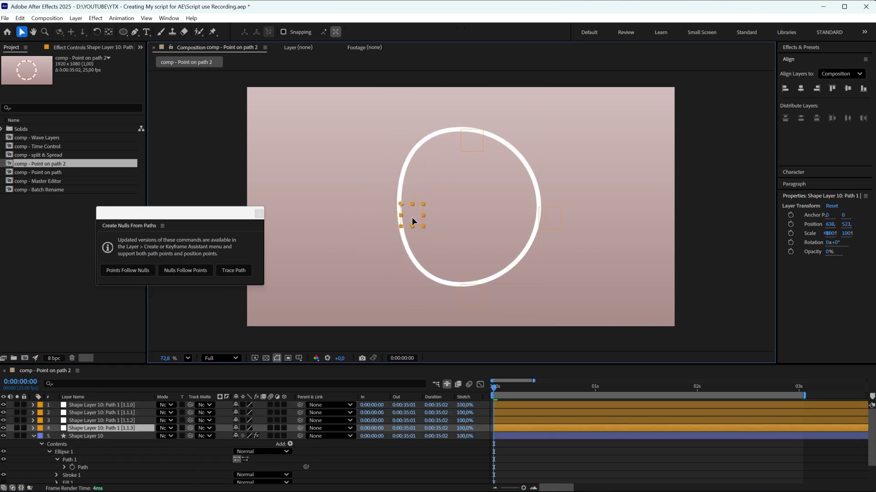
{"action": "key", "text": "ctrl+z"}
{"action": "left_click", "coordinate": [471, 147]}
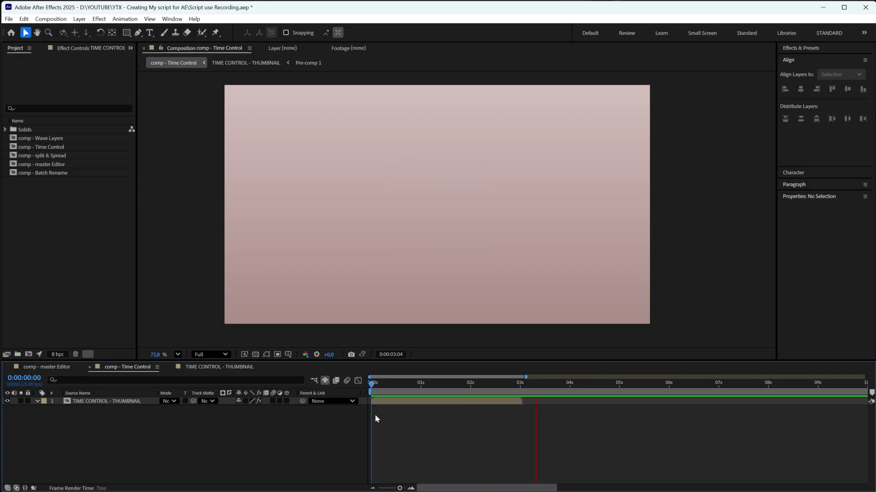
- Enable time remapping on the TIME CONTROL - THUMBNAIL hourglass layer
{"action": "key", "text": "space"}
{"action": "left_click", "coordinate": [103, 401]}
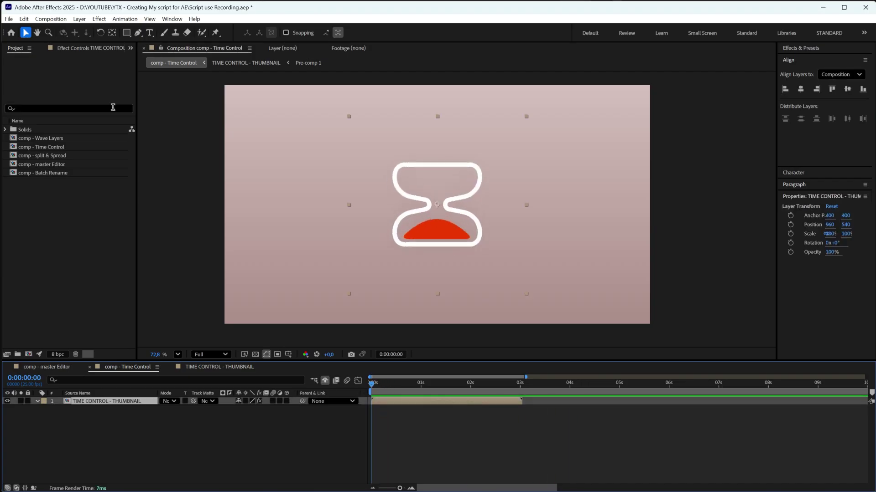
{"action": "right_click", "coordinate": [72, 401]}
{"action": "left_click", "coordinate": [246, 144]}
- Adjust the Time Remap keyframes around the 3-second mark, then return to the first frame
{"action": "left_click_drag", "start_coordinate": [430, 392], "coordinate": [520, 385]}
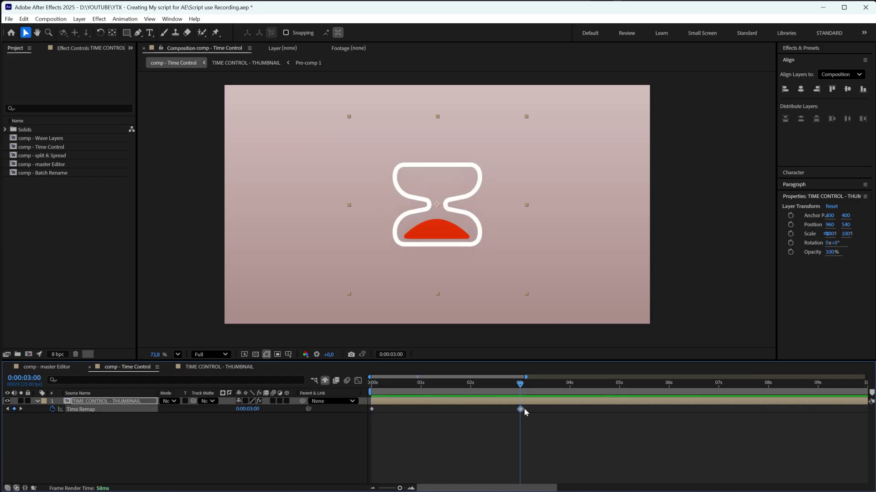
{"action": "left_click", "coordinate": [509, 418]}
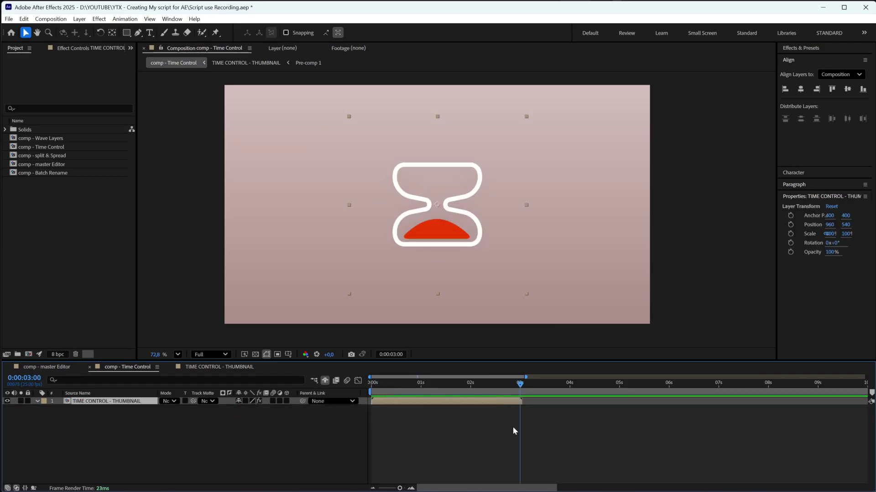
{"action": "left_click_drag", "start_coordinate": [519, 385], "coordinate": [651, 376]}
{"action": "key", "text": "Home"}
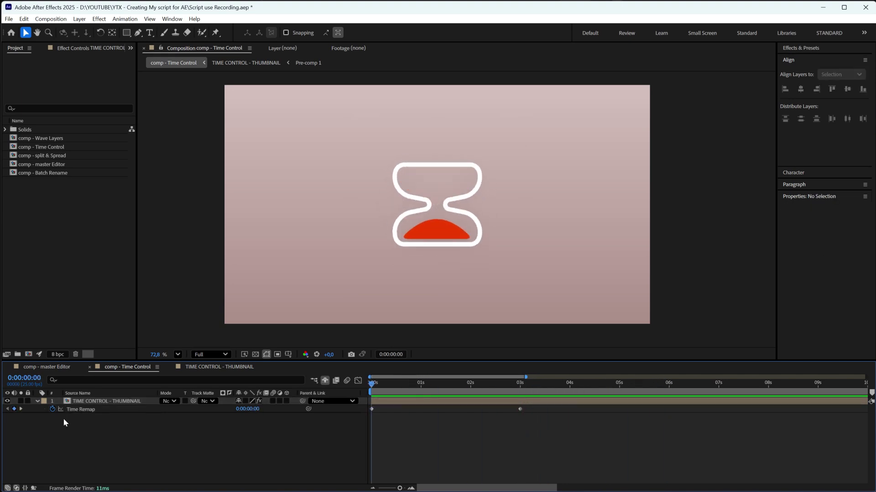
- Delete the hourglass layer's Time Remap keyframe at 3 seconds
{"action": "left_click", "coordinate": [62, 410]}
{"action": "left_click", "coordinate": [52, 409], "text": "alt"}
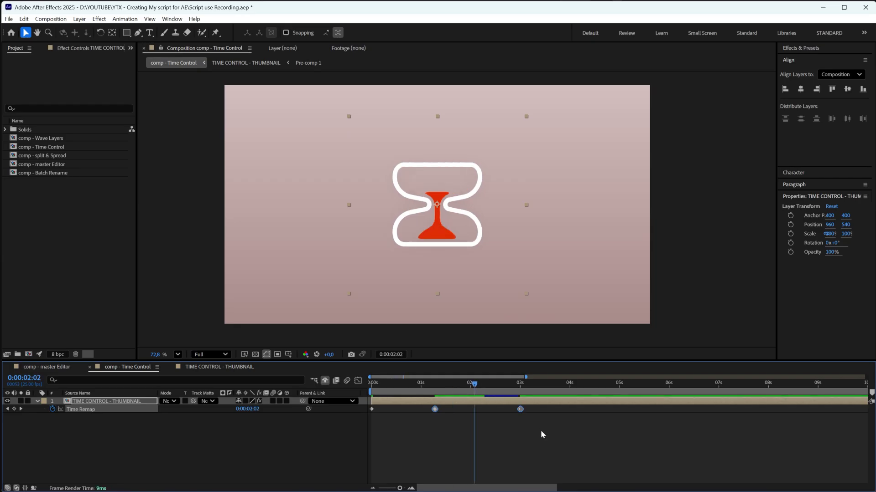
{"action": "left_click", "coordinate": [520, 409]}
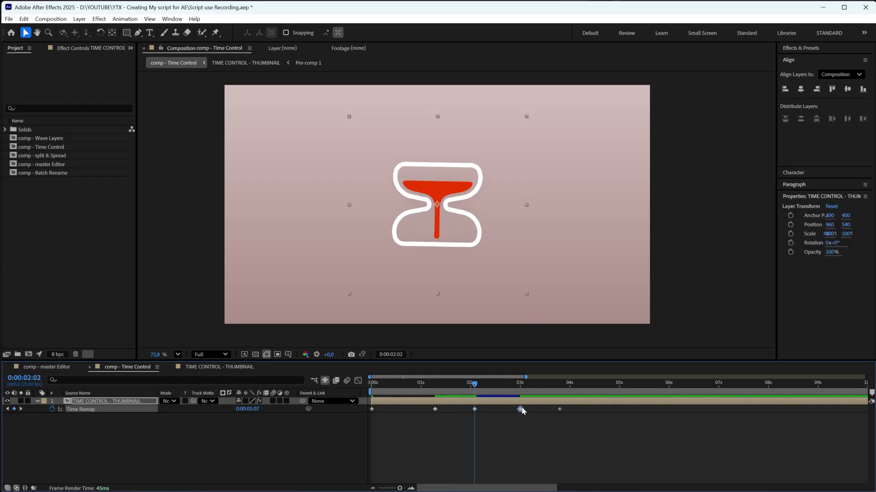
{"action": "key", "text": "Delete"}
- Undo the retiming and remove Time Remap from the hourglass layer
{"action": "left_click_drag", "start_coordinate": [422, 384], "coordinate": [550, 391]}
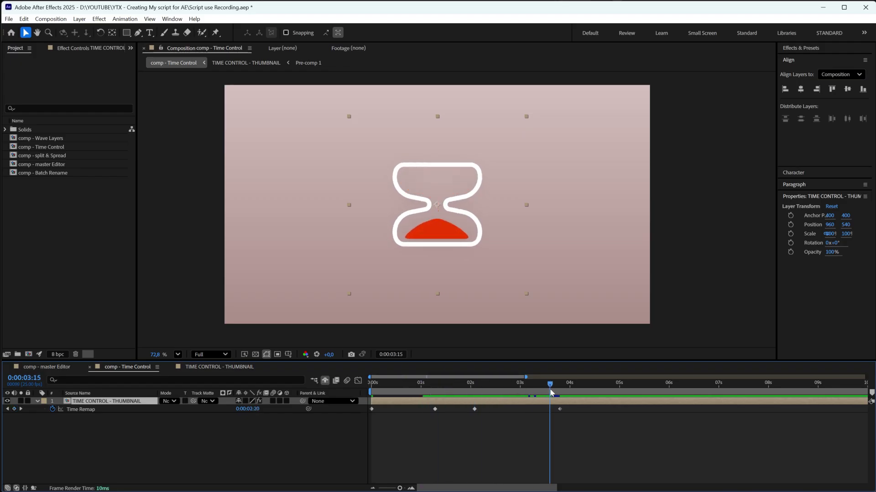
{"action": "key", "text": "ctrl+z"}
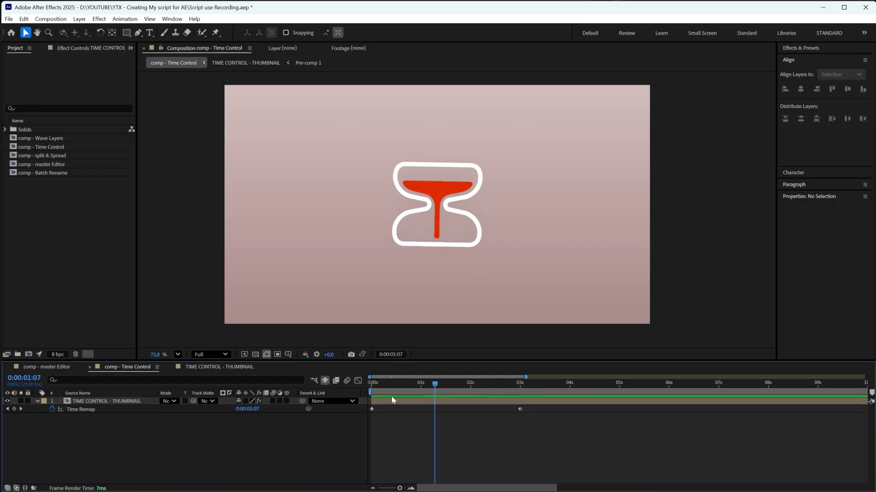
{"action": "left_click", "coordinate": [87, 411]}
{"action": "key", "text": "ctrl+z"}
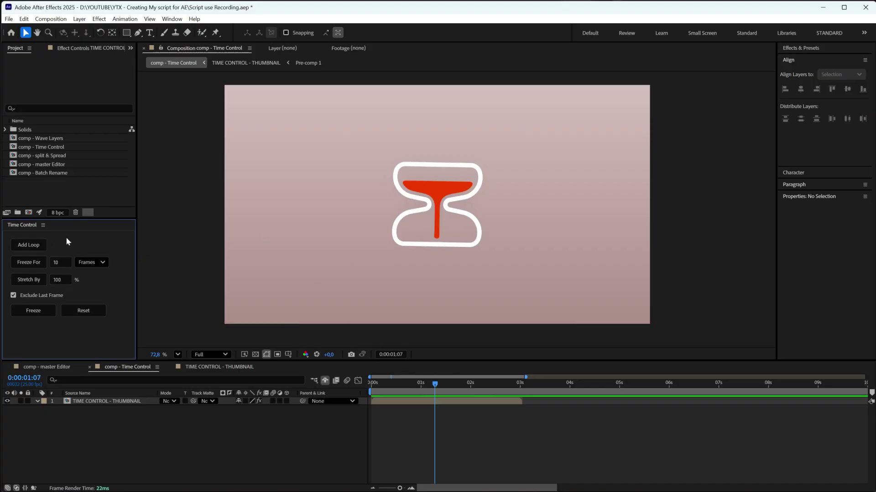
- Add a Time Control loop to the hourglass layer from the timeline start
{"action": "key", "text": "Home"}
{"action": "left_click", "coordinate": [378, 404]}
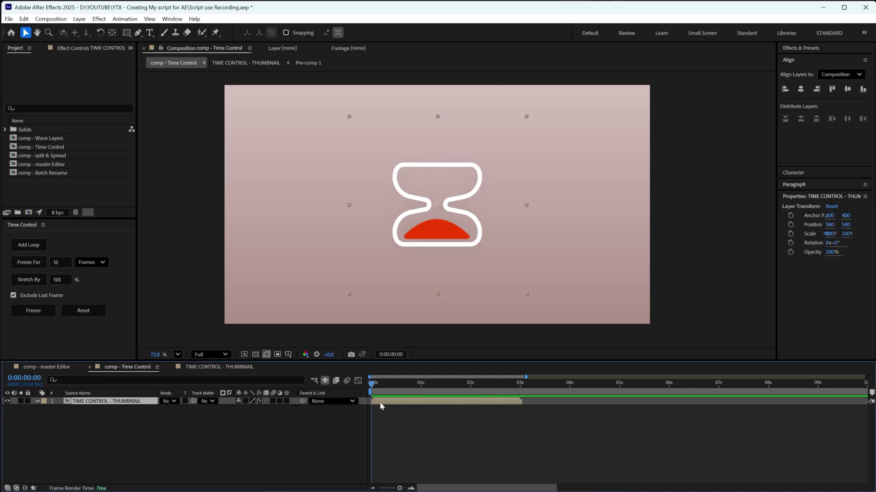
{"action": "left_click", "coordinate": [37, 246]}
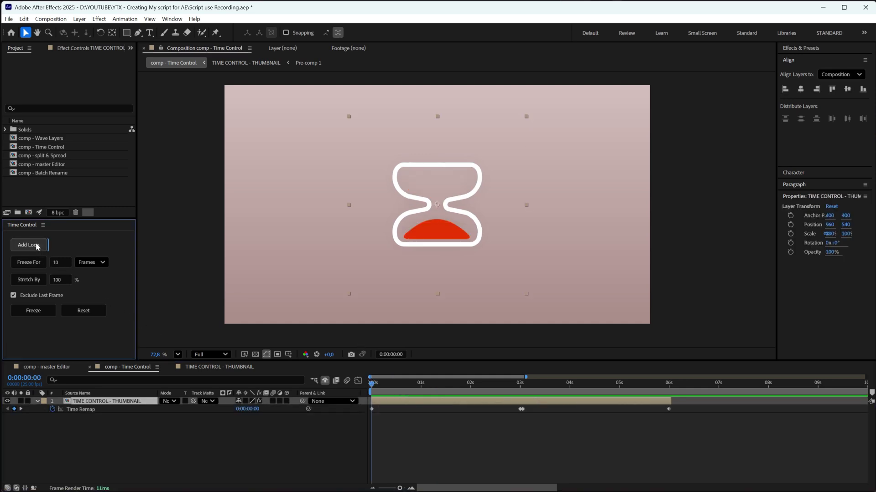
- Freeze the hourglass for 20 frames at 1 second and preview the result
{"action": "left_click", "coordinate": [359, 388]}
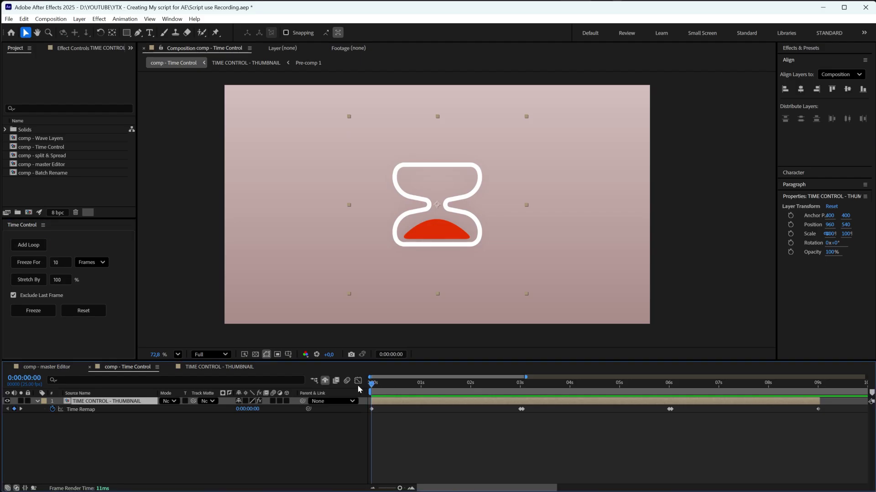
{"action": "left_click", "coordinate": [421, 384]}
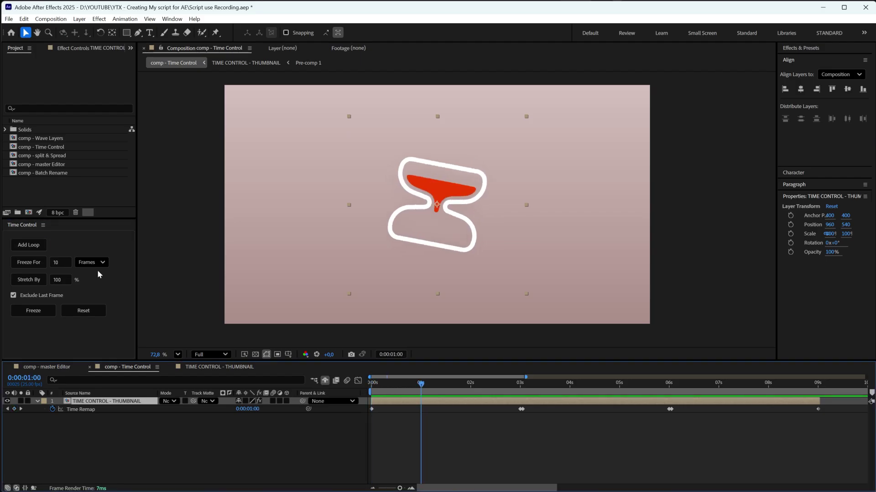
{"action": "left_click", "coordinate": [64, 261]}
{"action": "type", "text": "20"}
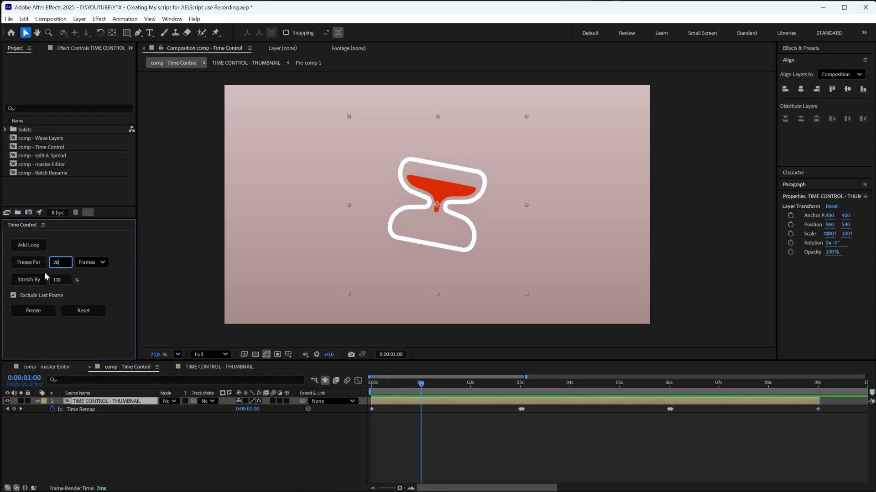
{"action": "left_click", "coordinate": [33, 264]}
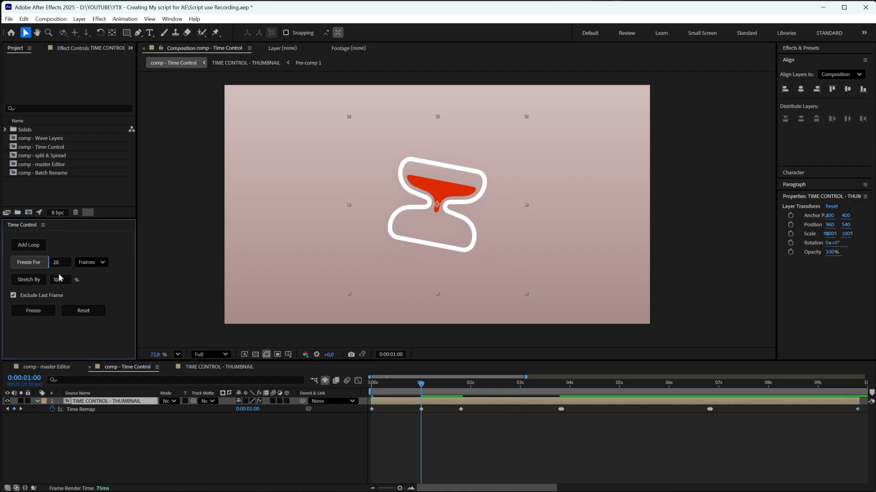
{"action": "key", "text": "space"}
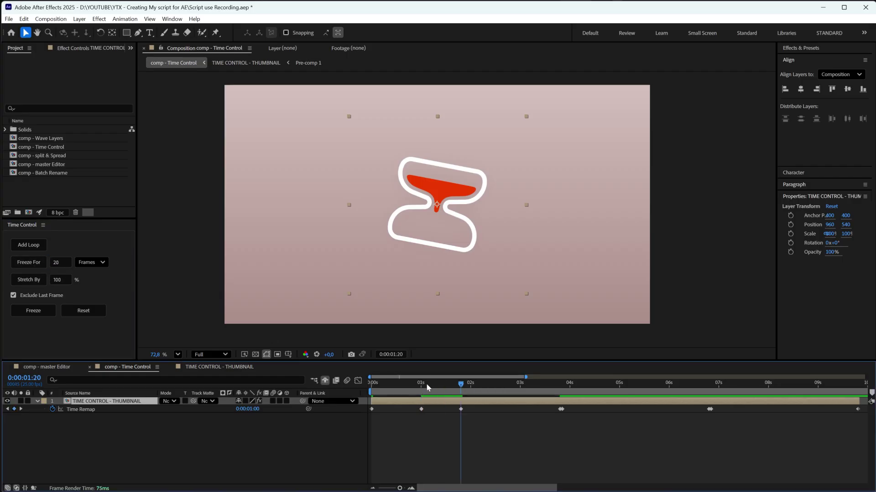
{"action": "left_click_drag", "start_coordinate": [414, 386], "coordinate": [748, 366]}
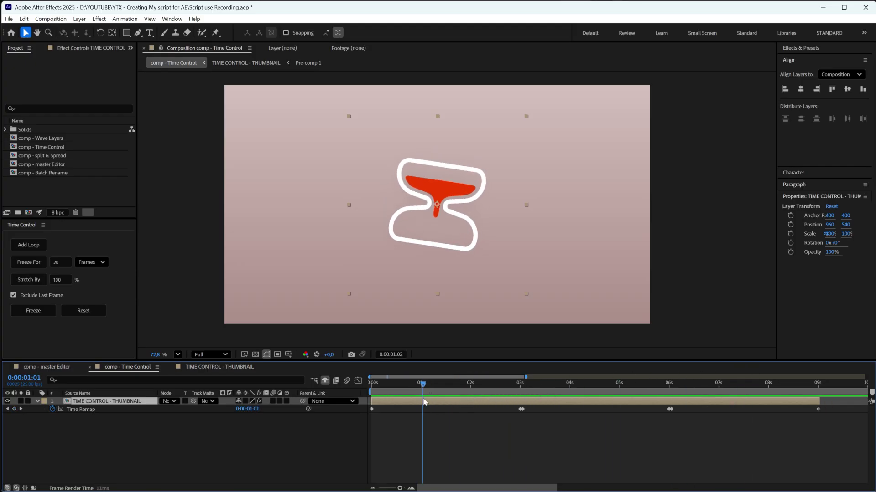
{"action": "left_click", "coordinate": [97, 265]}
{"action": "left_click", "coordinate": [93, 282]}
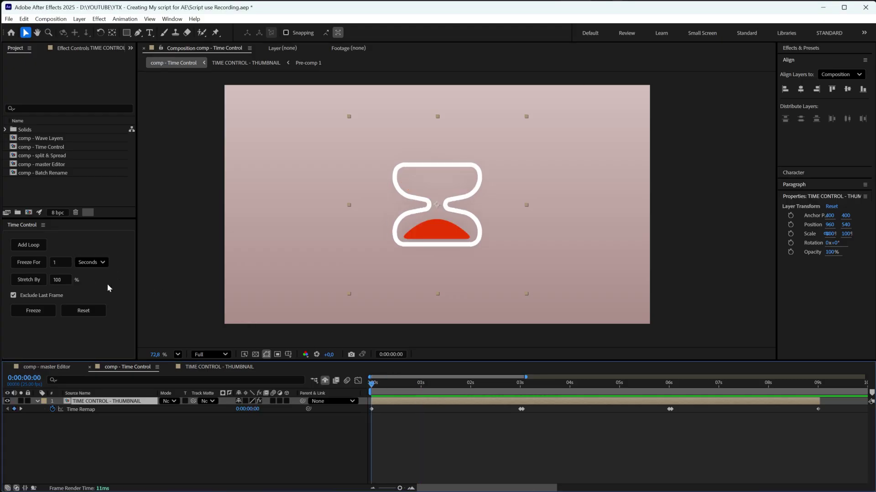
{"action": "left_click", "coordinate": [50, 280]}
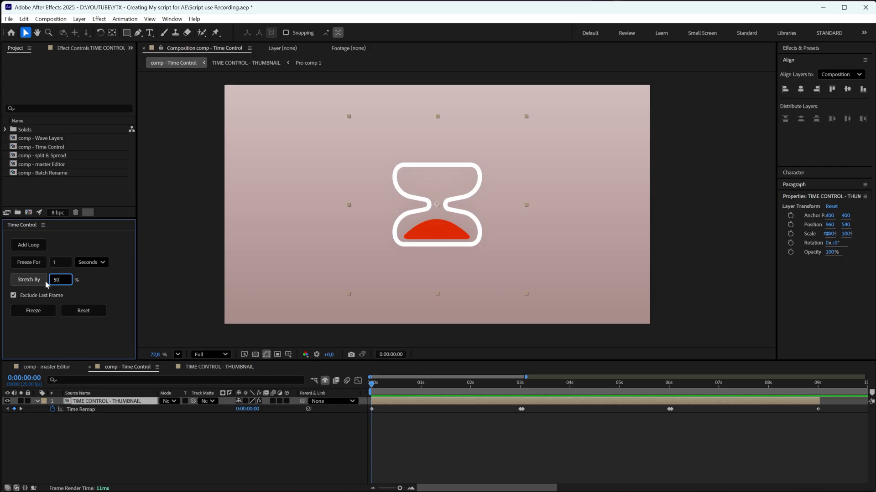
{"action": "type", "text": "50"}
{"action": "left_click", "coordinate": [22, 281]}
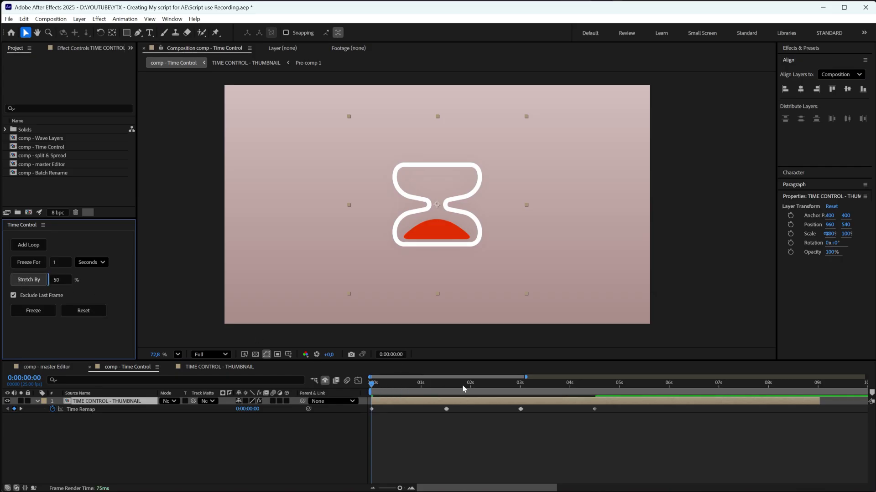
{"action": "key", "text": "ctrl+z"}
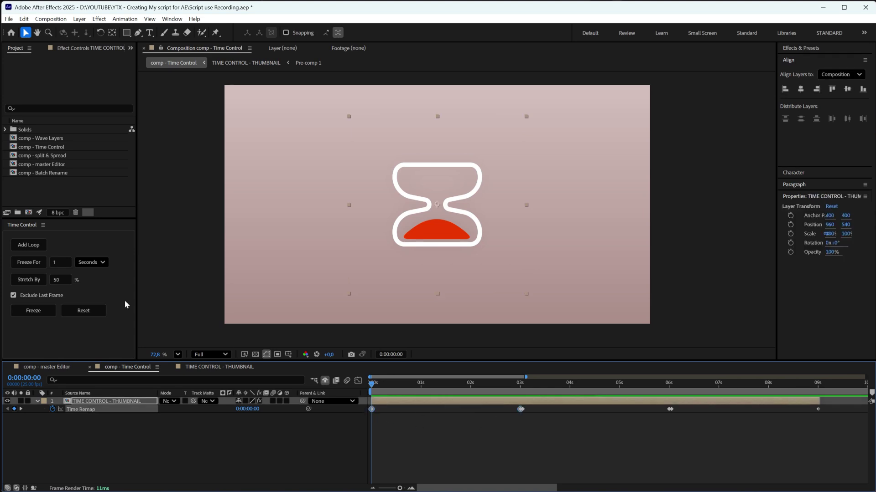
{"action": "left_click", "coordinate": [34, 285]}
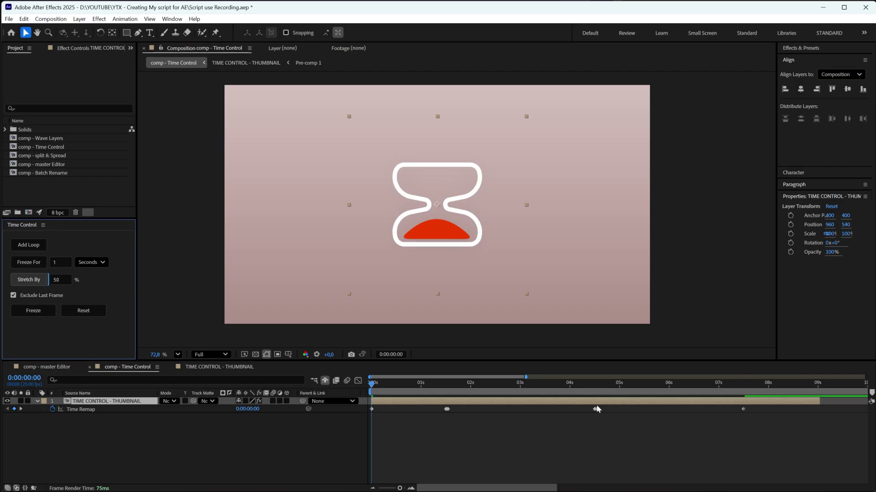
{"action": "key", "text": "ctrl+z"}
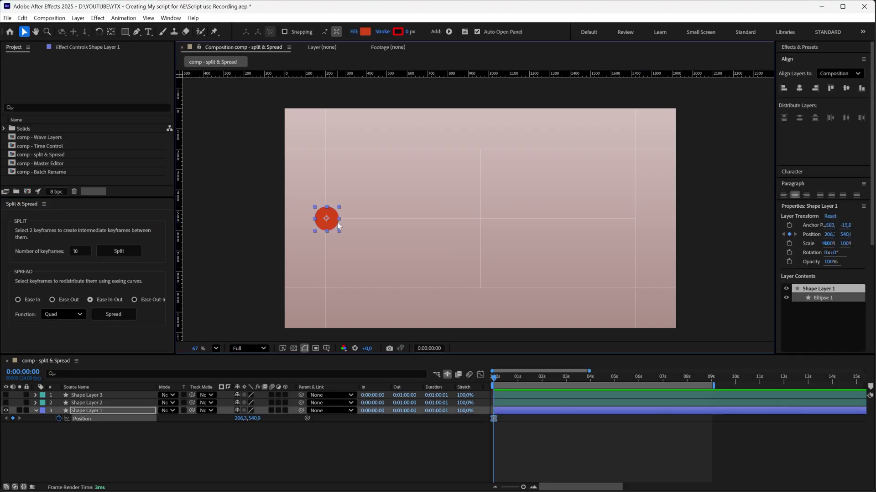
- Move the red circle right at 6 seconds and split its Position keyframes into 6
{"action": "left_click", "coordinate": [638, 377]}
{"action": "mouse_move", "coordinate": [330, 229]}
{"action": "left_mouse_down"}
{"action": "mouse_move", "coordinate": [638, 229]}
{"action": "mouse_move", "coordinate": [637, 258]}
{"action": "left_mouse_up"}
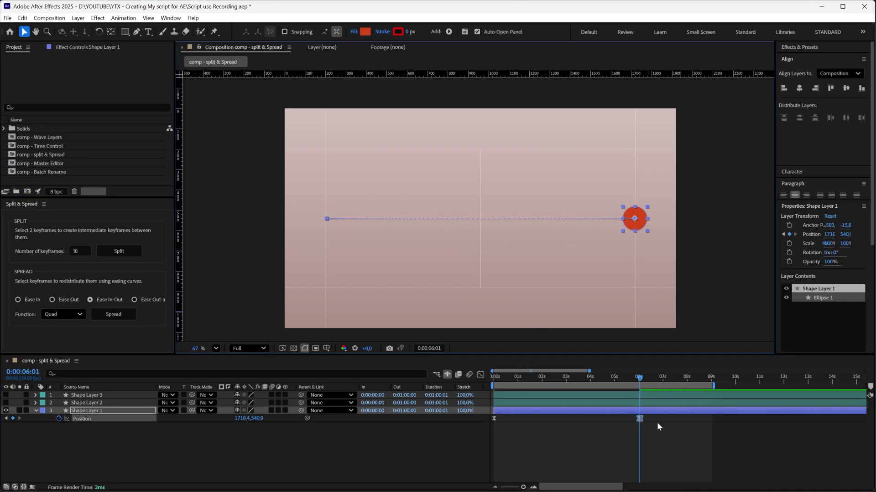
{"action": "left_click_drag", "start_coordinate": [658, 424], "coordinate": [479, 412]}
{"action": "left_click", "coordinate": [77, 251]}
{"action": "type", "text": "6"}
{"action": "left_click", "coordinate": [125, 252]}
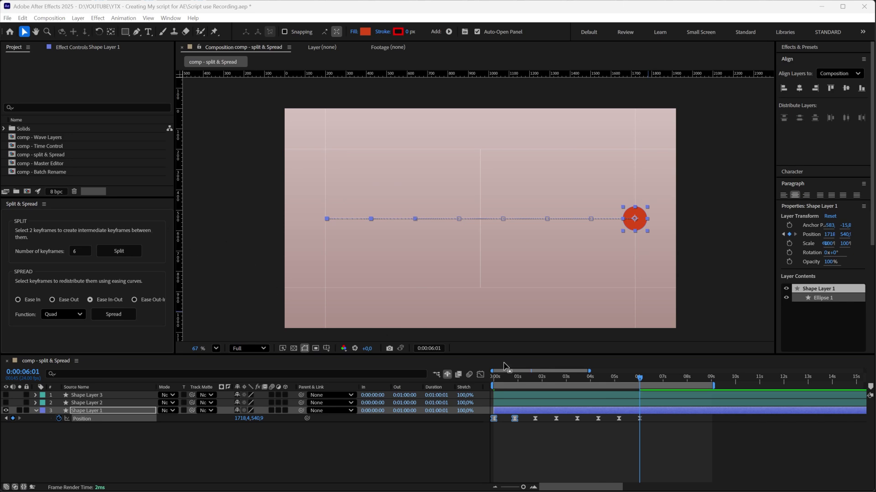
- Preview the circle sliding from the start to six seconds
{"action": "left_click", "coordinate": [497, 380]}
{"action": "left_click", "coordinate": [528, 447]}
{"action": "key", "text": "space"}
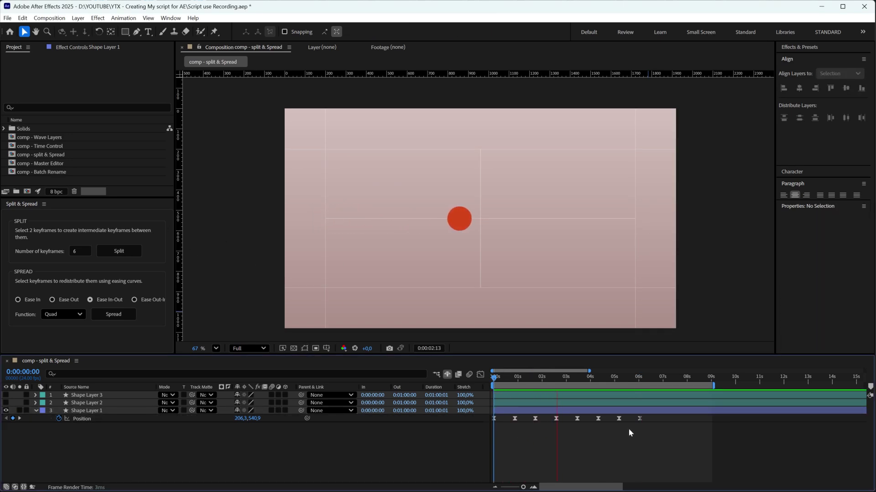
{"action": "left_click", "coordinate": [639, 378]}
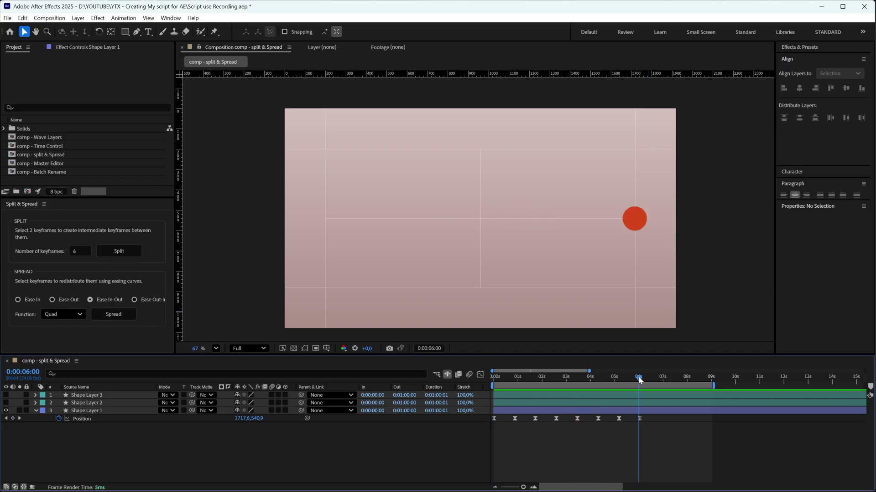
- Respace all the circle's Position keyframes with Ease In spacing
{"action": "left_click_drag", "start_coordinate": [654, 437], "coordinate": [475, 416]}
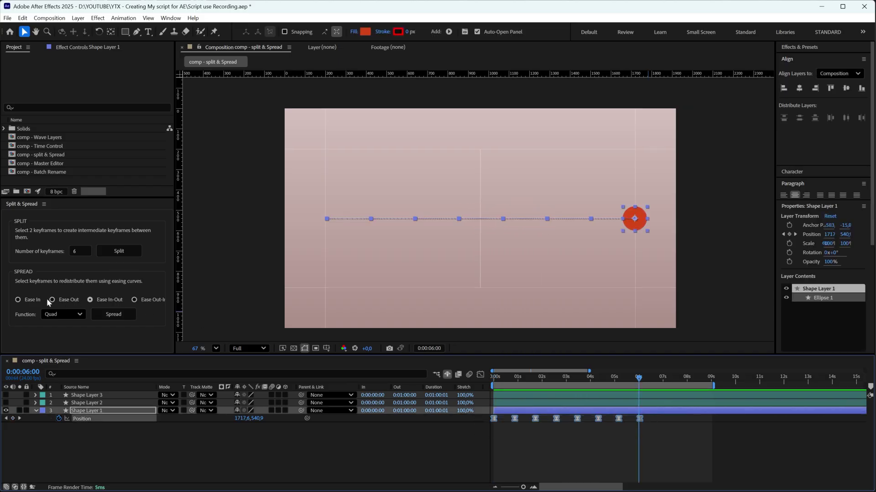
{"action": "left_click", "coordinate": [28, 300]}
{"action": "left_click", "coordinate": [99, 312]}
{"action": "left_click", "coordinate": [499, 424]}
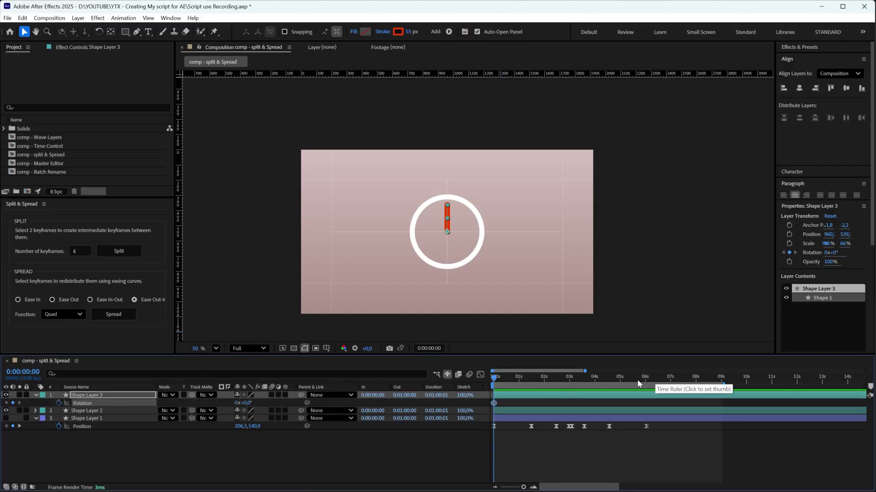
- Set the clock hand's Rotation to 3x+0° at 6 seconds and split it into 36 keyframes
{"action": "left_click", "coordinate": [645, 382]}
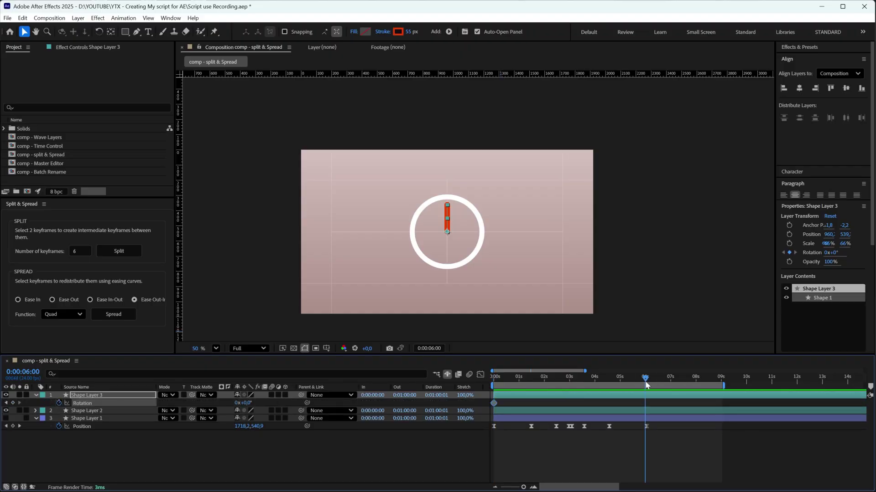
{"action": "left_click", "coordinate": [237, 400]}
{"action": "type", "text": "3"}
{"action": "key", "text": "Return"}
{"action": "double_click", "coordinate": [82, 252]}
{"action": "type", "text": "36"}
{"action": "left_click", "coordinate": [118, 251]}
- Respace all rotation keyframes with Ease Out-In and play back the spinning hand
{"action": "left_click_drag", "start_coordinate": [654, 406], "coordinate": [489, 406]}
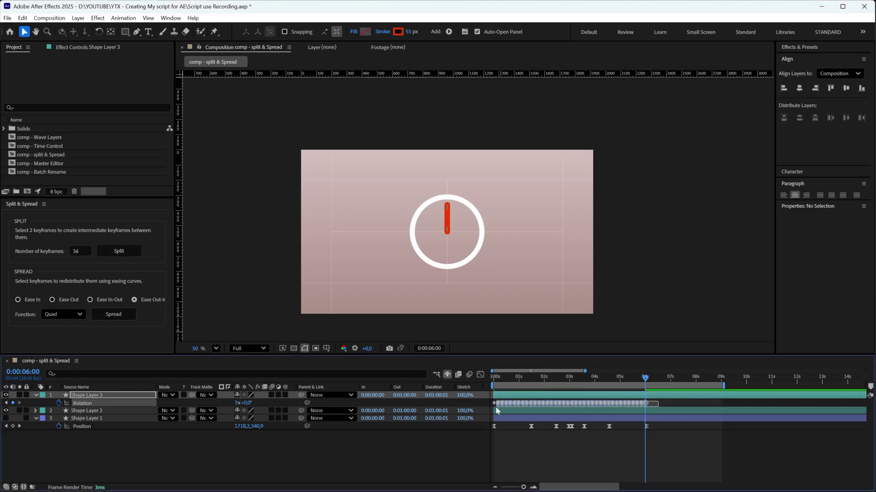
{"action": "mouse_move", "coordinate": [645, 377]}
{"action": "left_mouse_down"}
{"action": "mouse_move", "coordinate": [552, 397]}
{"action": "mouse_move", "coordinate": [486, 394]}
{"action": "left_mouse_up"}
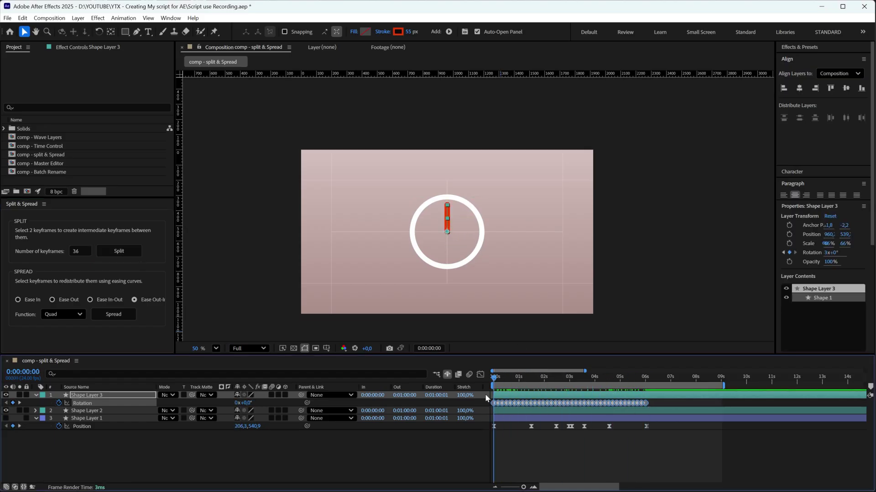
{"action": "left_click", "coordinate": [115, 314]}
{"action": "left_click", "coordinate": [514, 458]}
{"action": "key", "text": "space"}
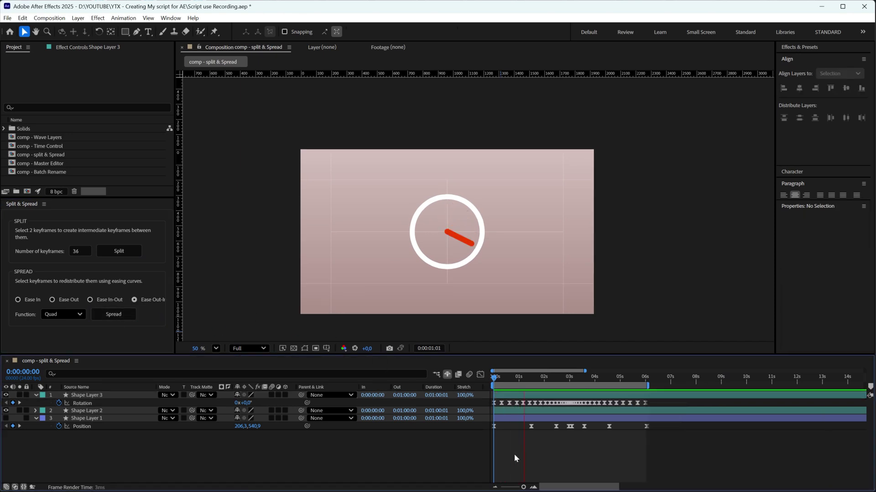